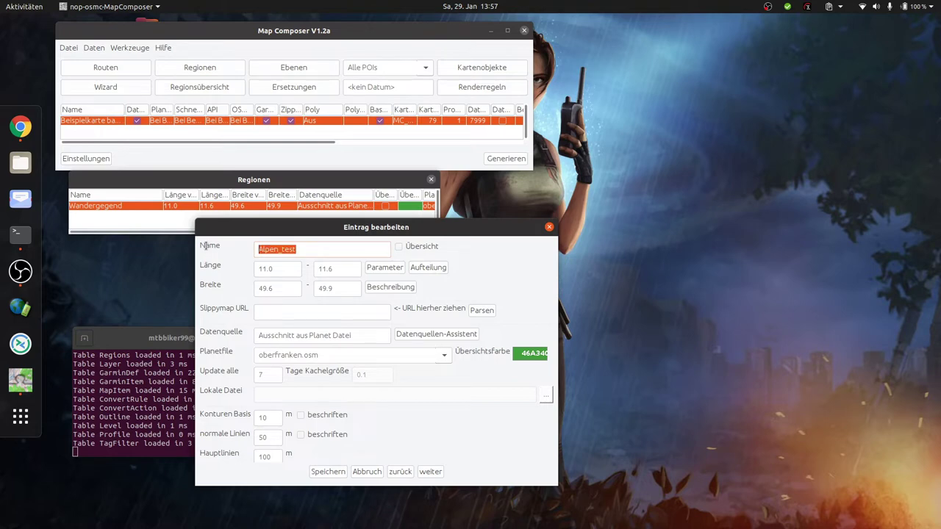
Enable the overview (Übersicht) and the labelling of the base and normal contour lines for the Alpen_test region
click(401, 249)
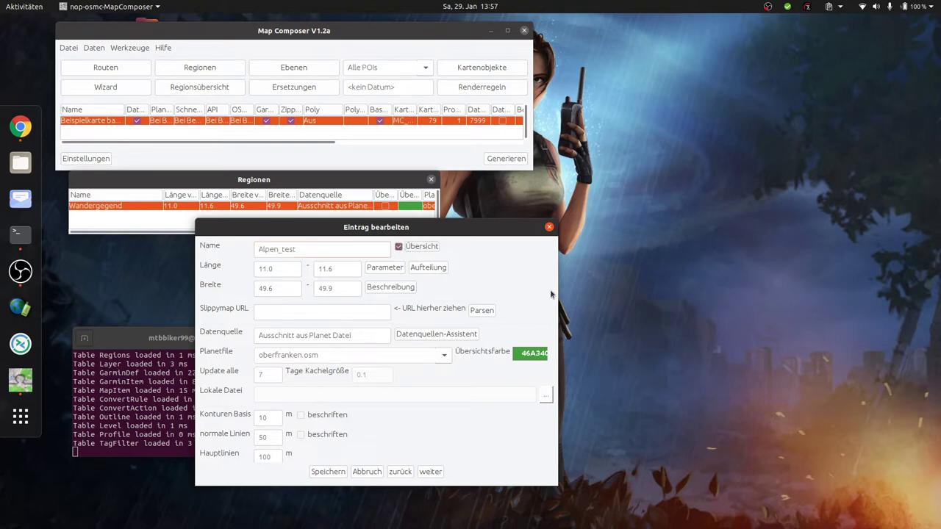
click(300, 416)
click(301, 435)
Switch to Chrome and look up the coordinates of the Alps around Innsbruck on the wanderreitkarte.de map
drag(279, 270, 200, 265)
click(21, 127)
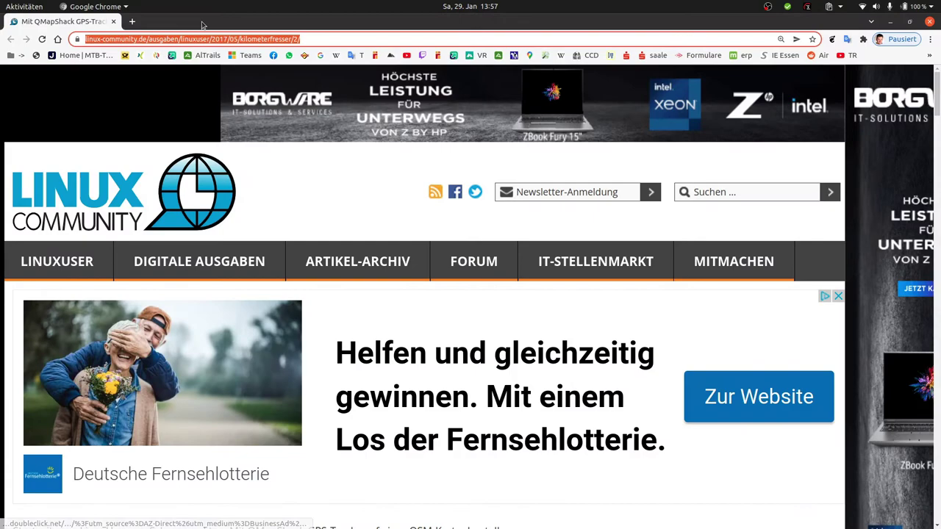
click(132, 22)
click(174, 37)
click(308, 239)
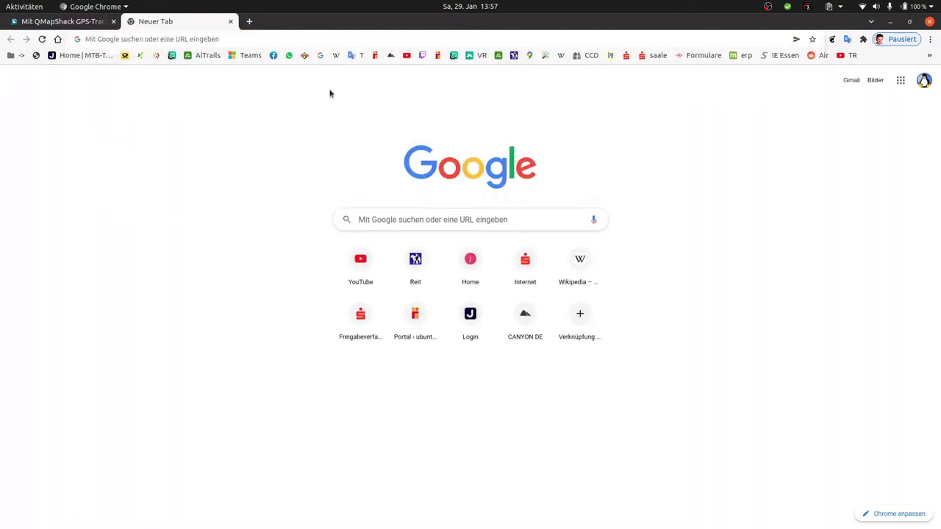
click(515, 55)
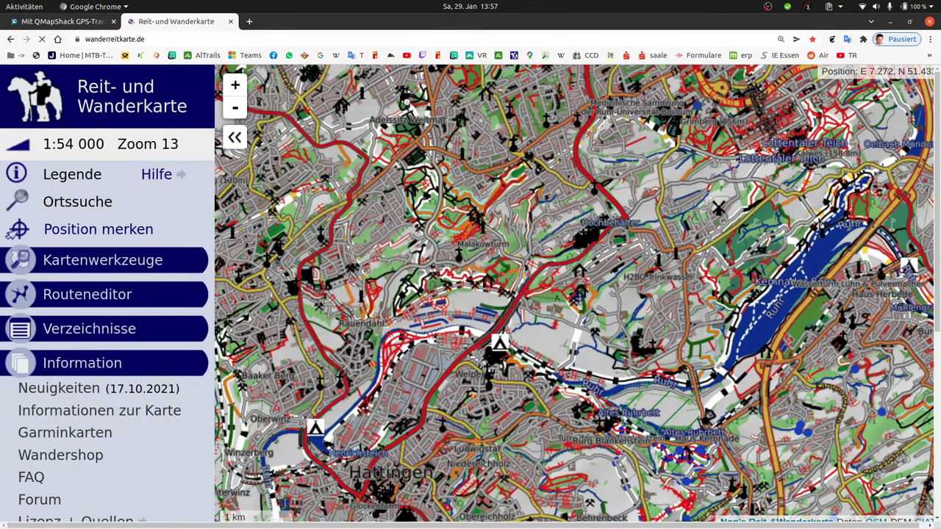
scroll(767, 310, down, 7)
drag(767, 310, 500, 310)
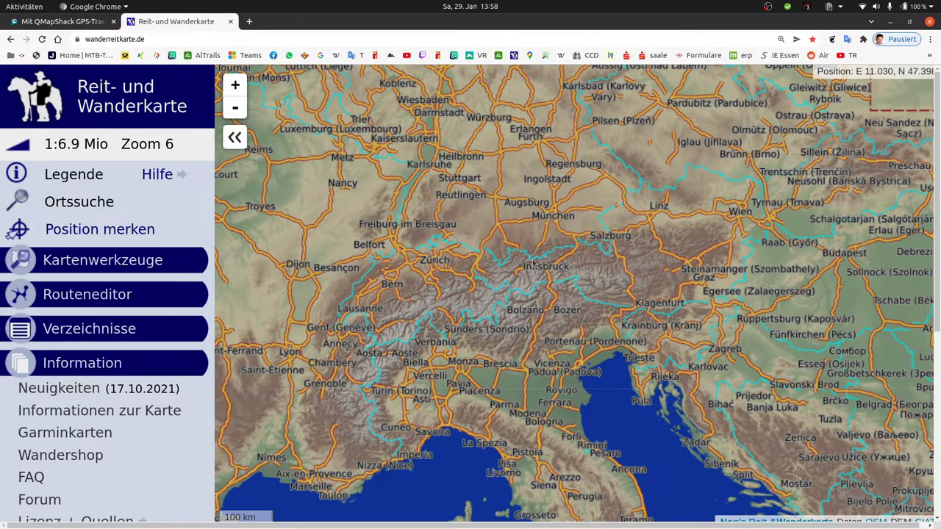
Back in Map Composer, set the region's longitude to 10.9–12.0 and latitude to 47.4–47.7, and save the entry
key(alt+Tab)
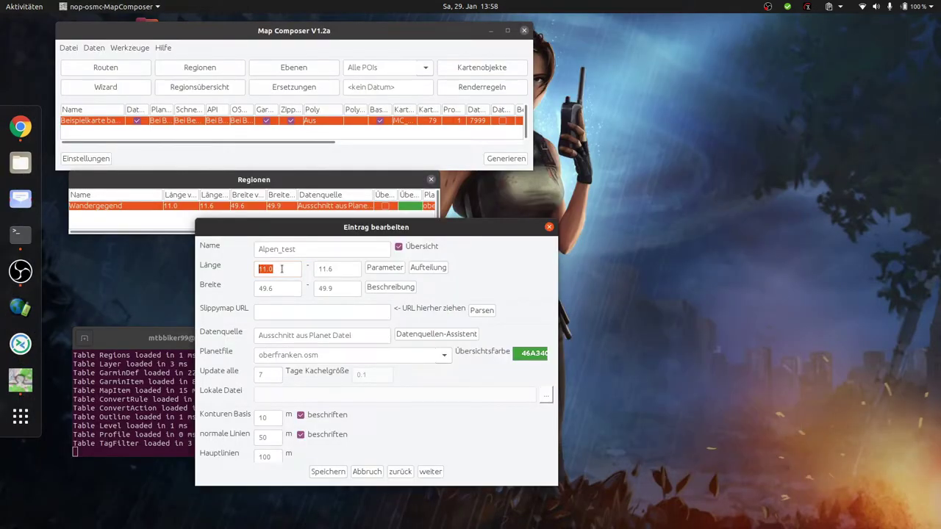
text(10)
drag(342, 269, 243, 255)
text(12)
drag(282, 290, 208, 283)
text(47)
drag(317, 288, 254, 288)
text(4)
click(329, 472)
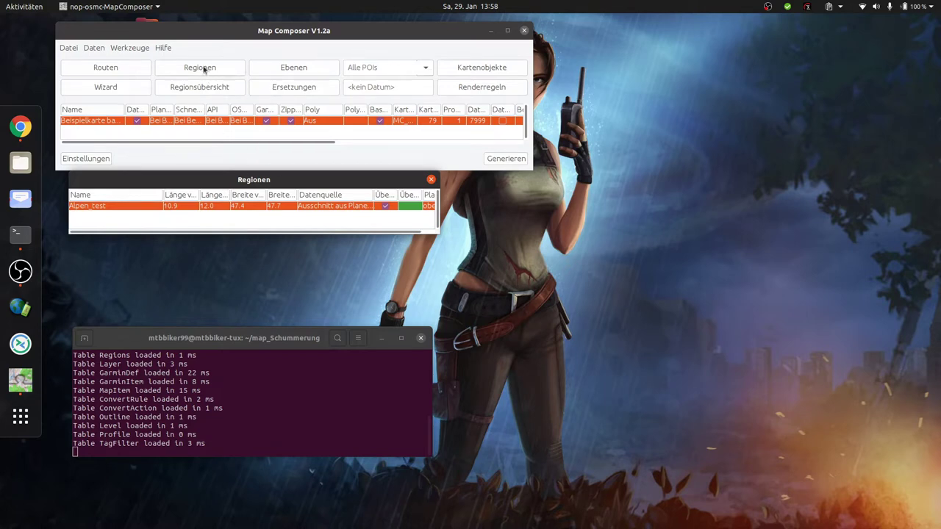
Check the saved Alpen_test entry and view the area it covers in the region overview
double_click(192, 206)
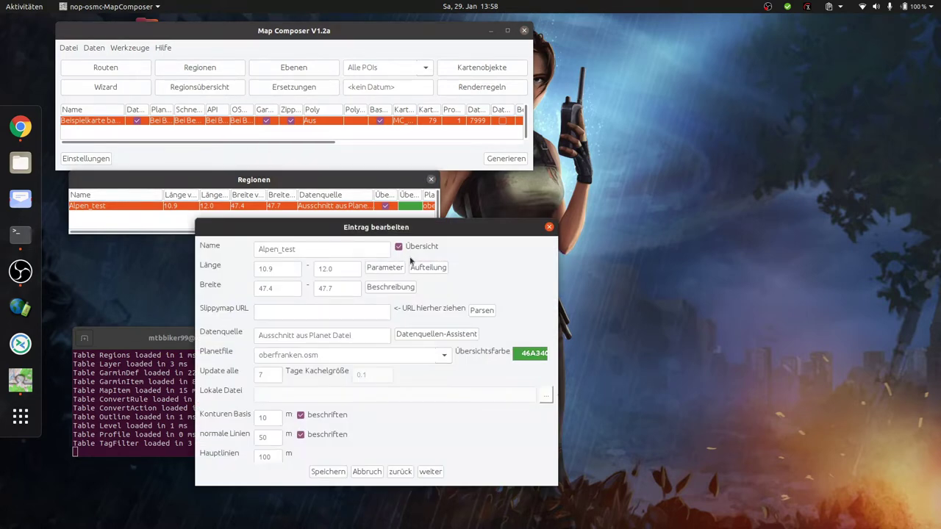
click(548, 226)
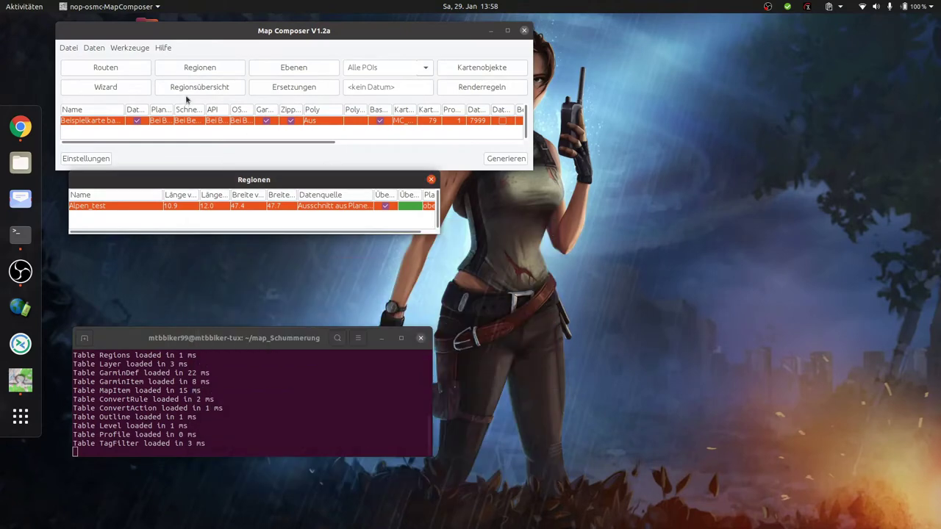
click(199, 89)
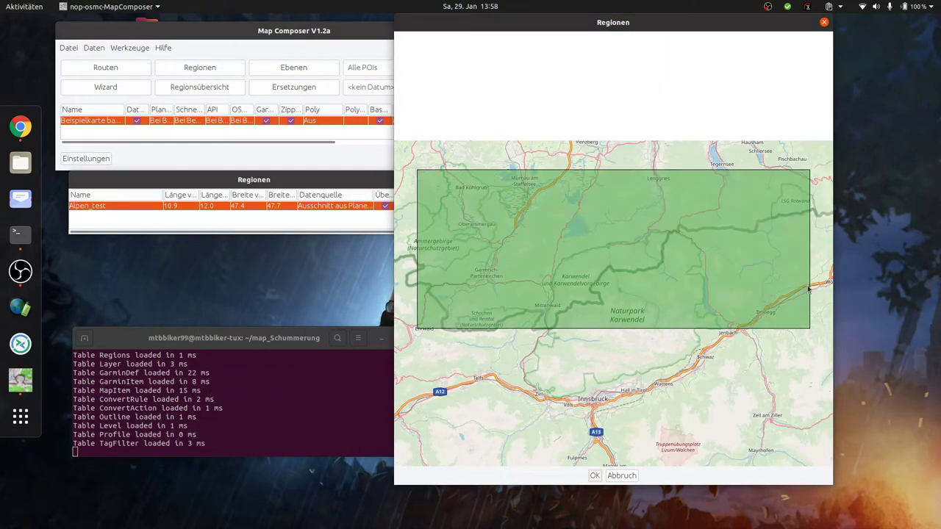
click(824, 22)
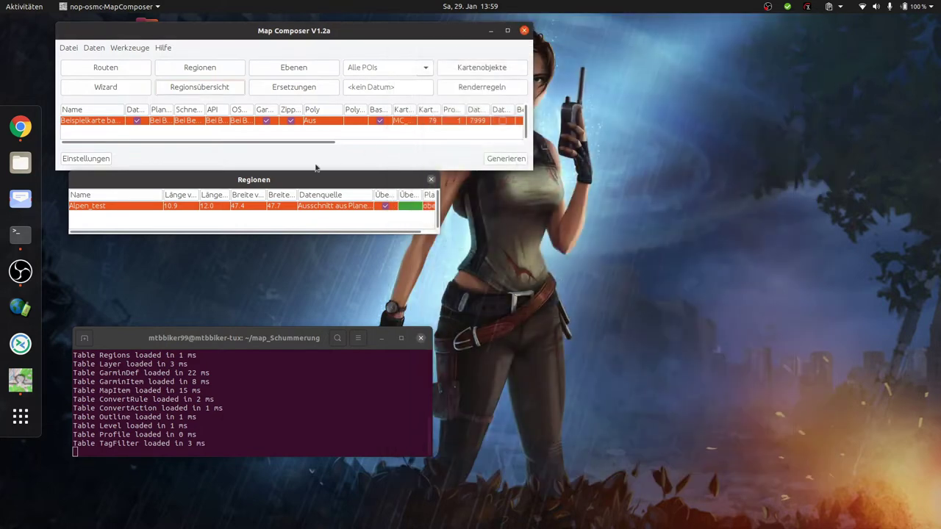
Set the upper longitude limit of Alpen_test to 11.5, save it and check the area in the region overview
double_click(249, 206)
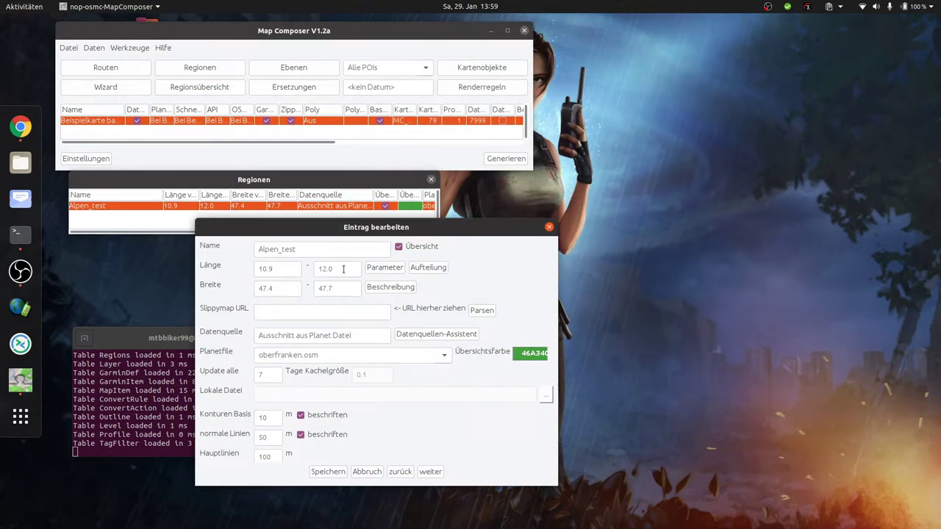
drag(344, 269, 279, 263)
text(1)
click(327, 474)
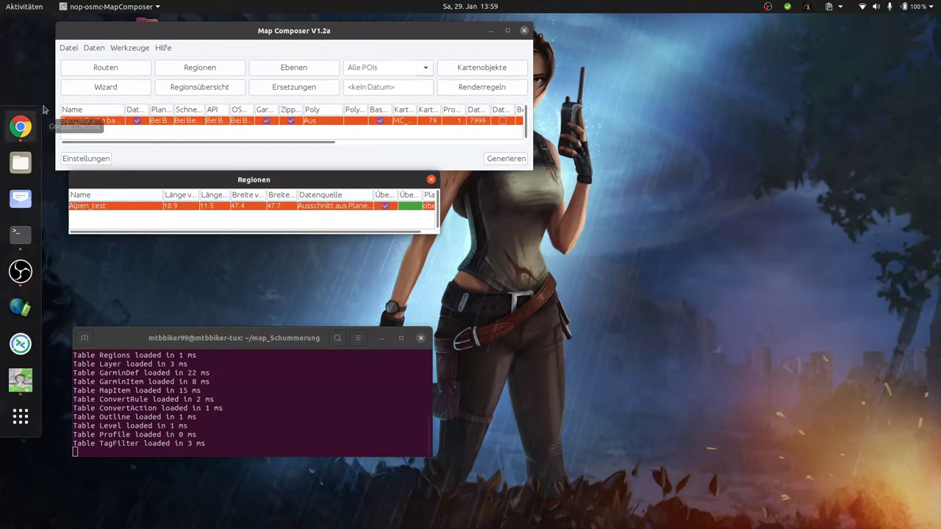
click(222, 89)
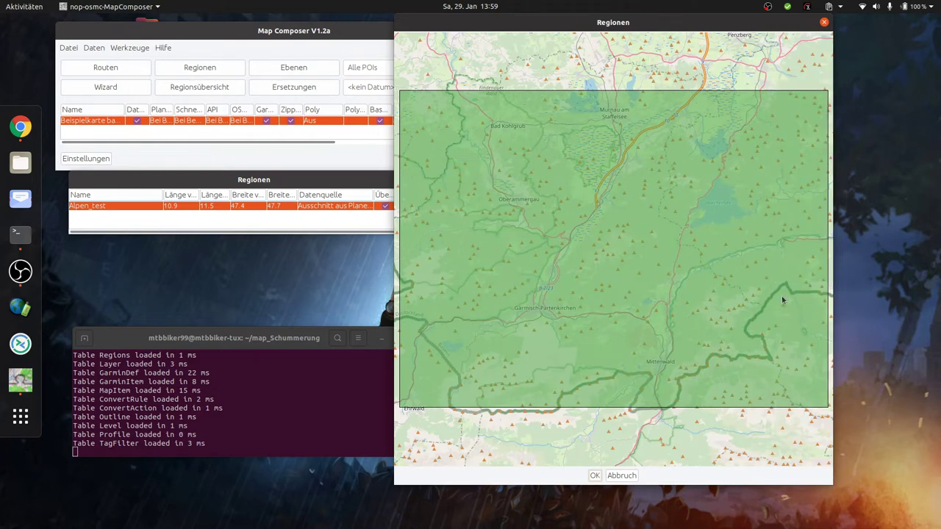
click(824, 23)
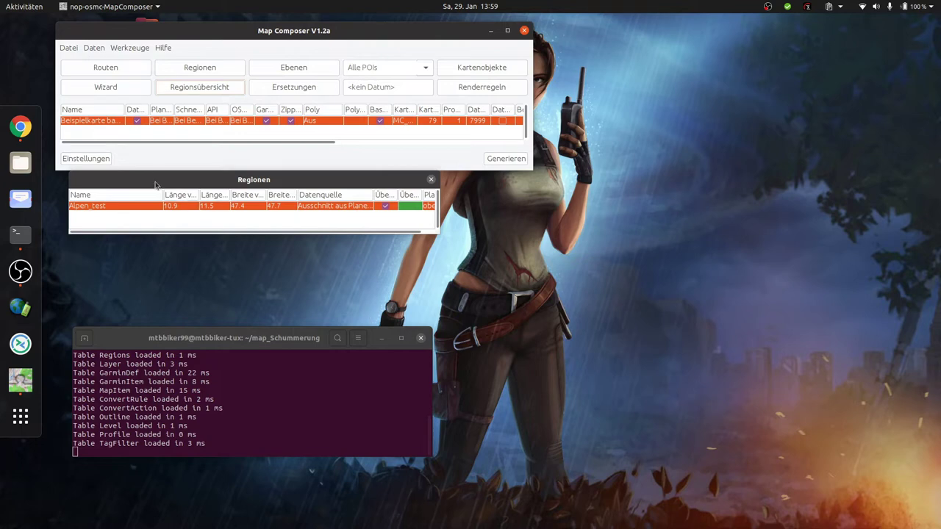
Enable Automatisches Update in the settings, check the available elevation data sources and save the settings
click(84, 160)
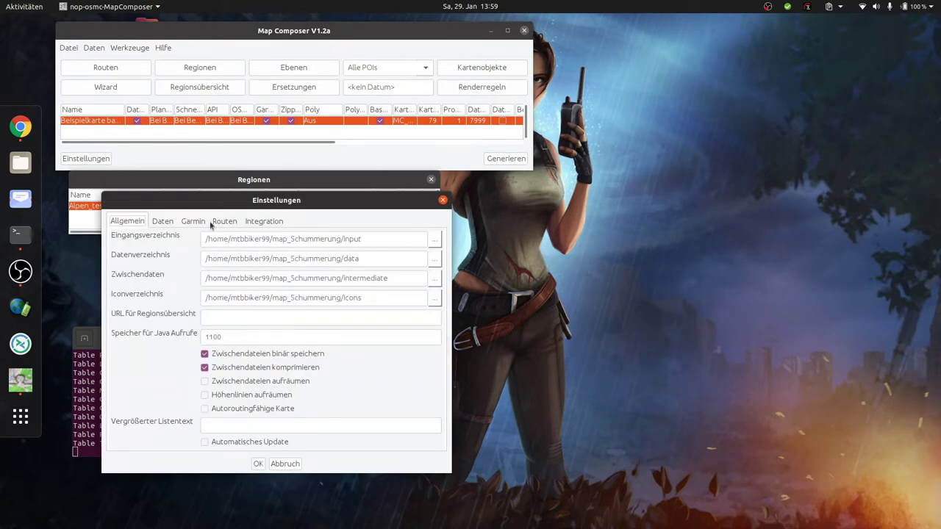
click(205, 442)
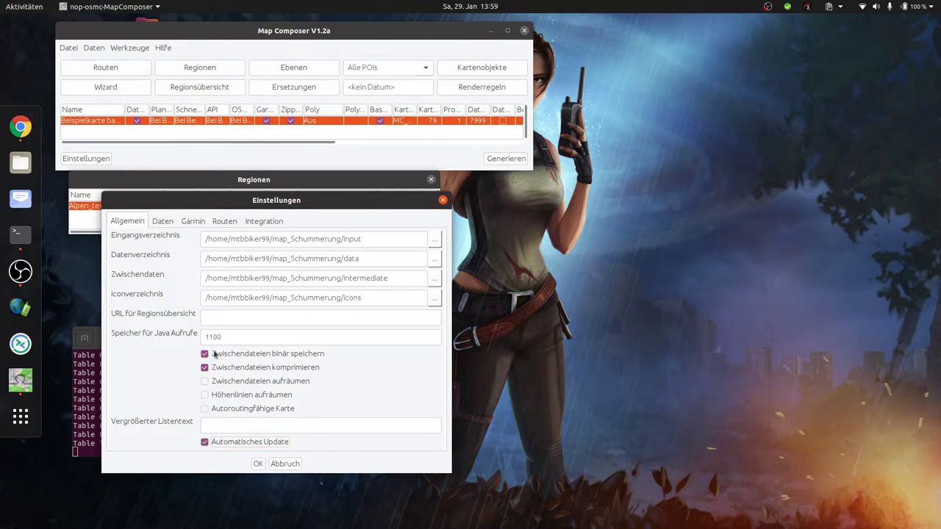
click(162, 224)
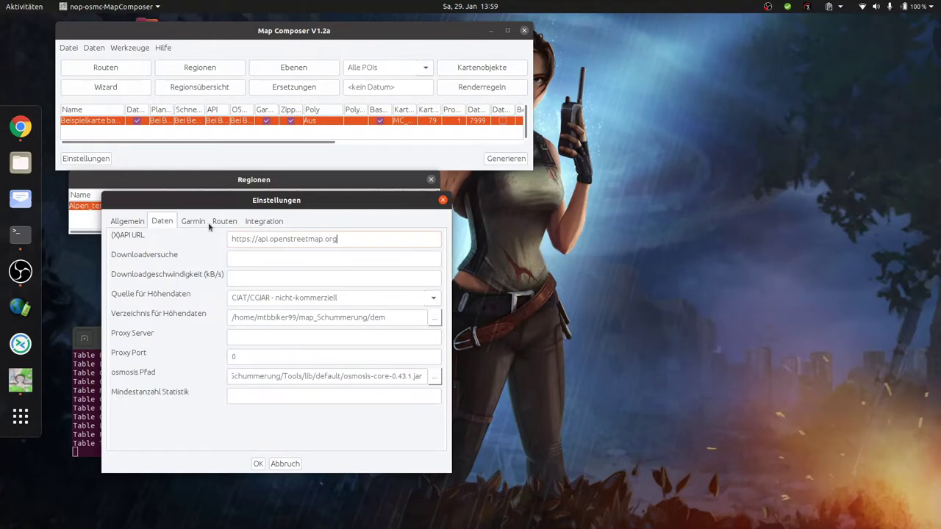
click(405, 298)
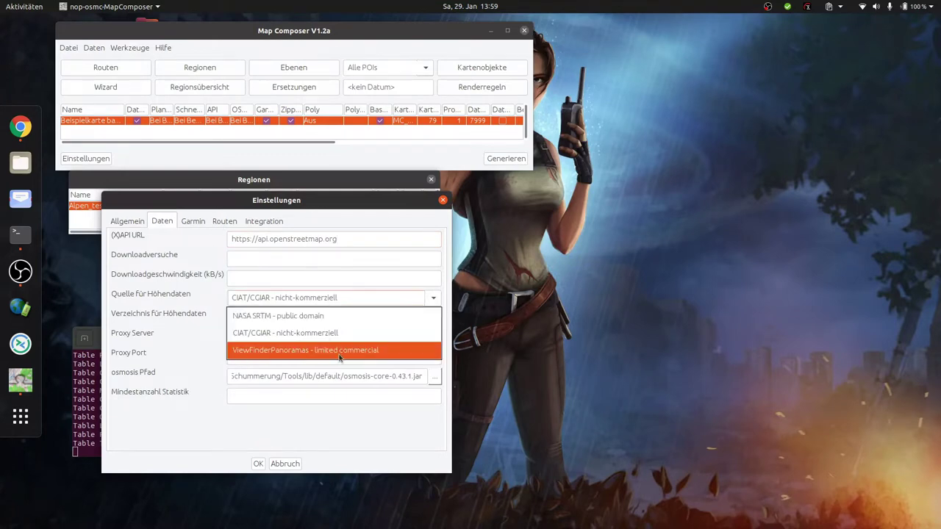
click(257, 464)
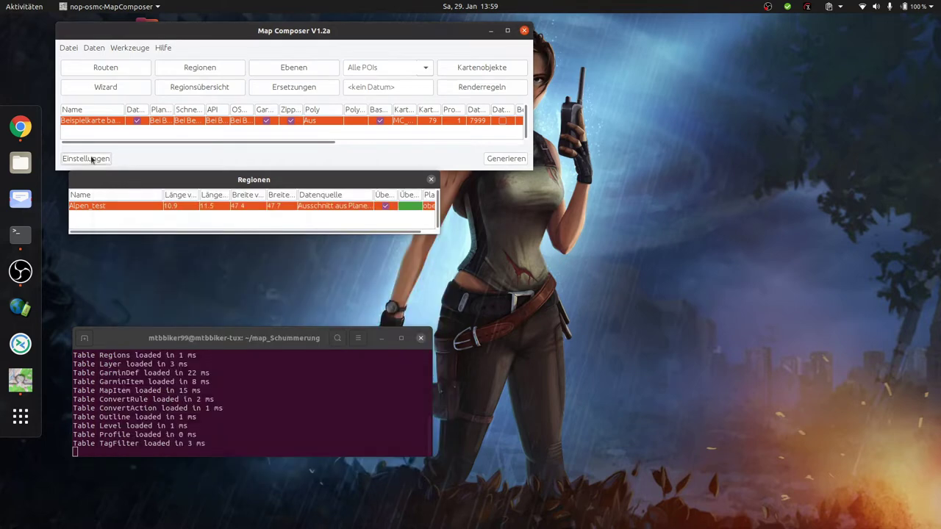
Review the general, data, Garmin, routes and integration settings, and close the settings dialog
click(86, 159)
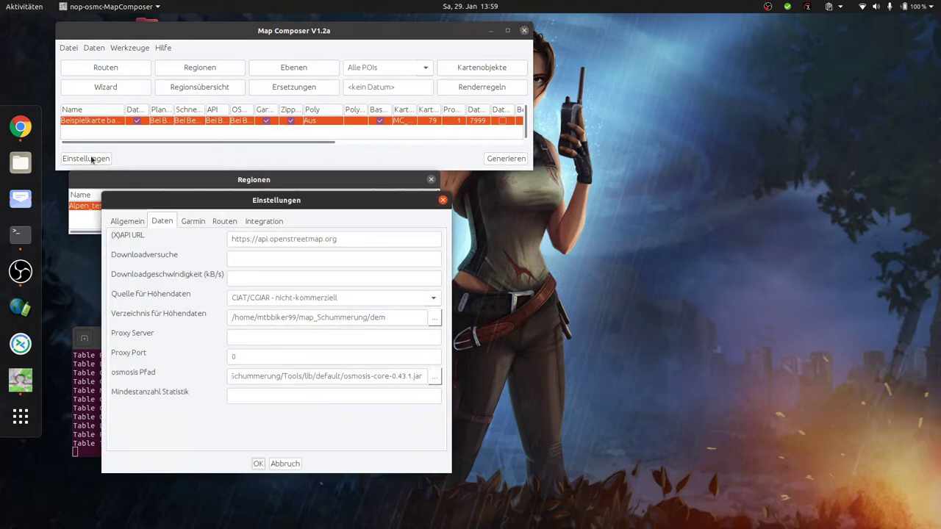
click(137, 223)
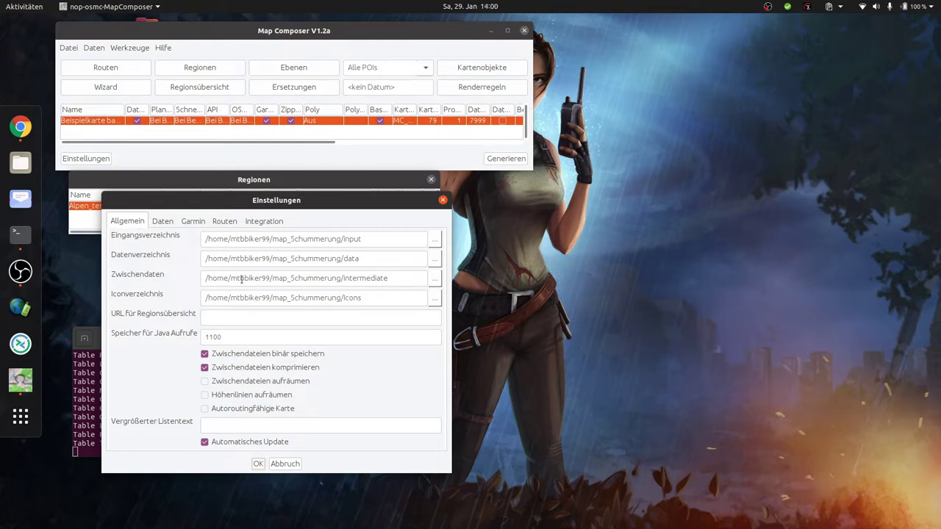
click(168, 222)
click(185, 222)
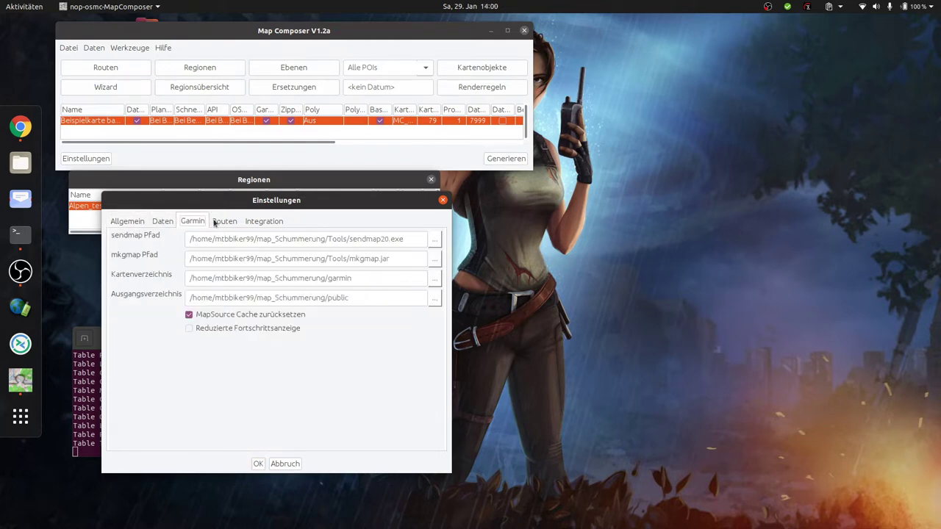
click(217, 223)
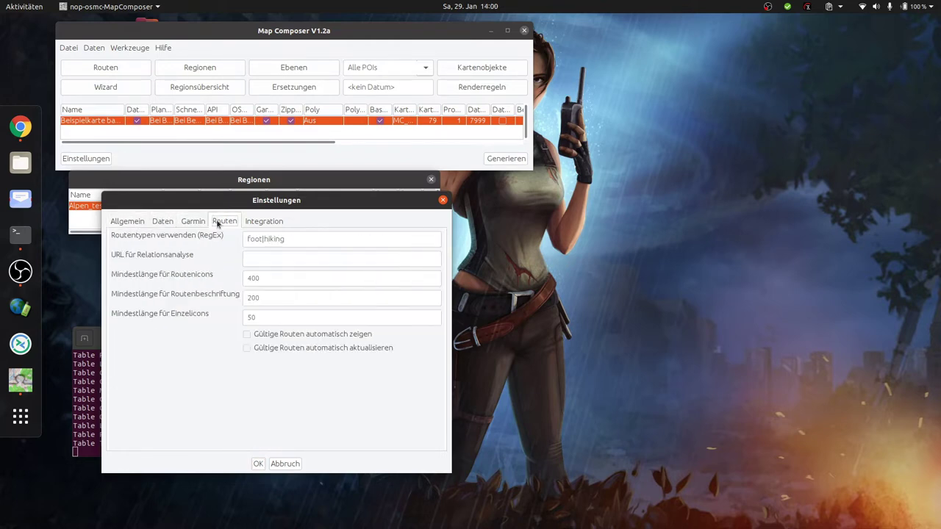
click(270, 225)
click(128, 221)
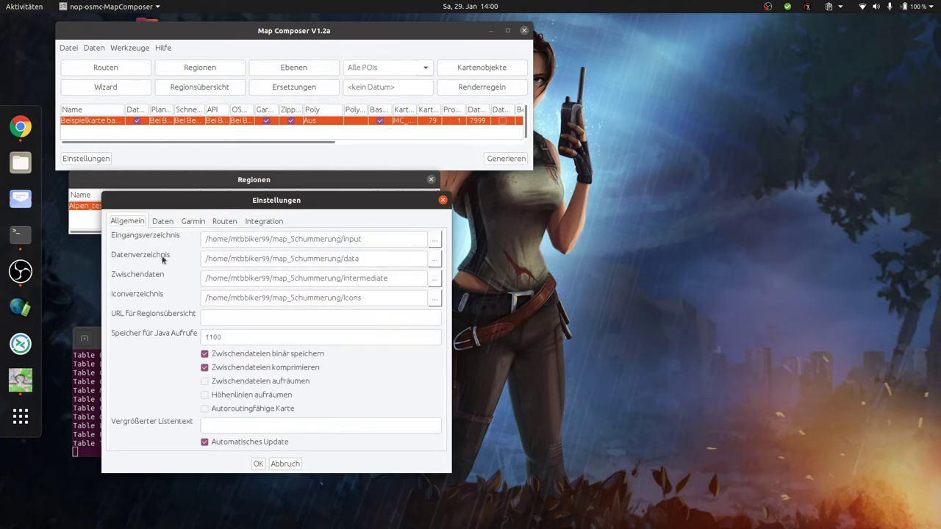
click(257, 463)
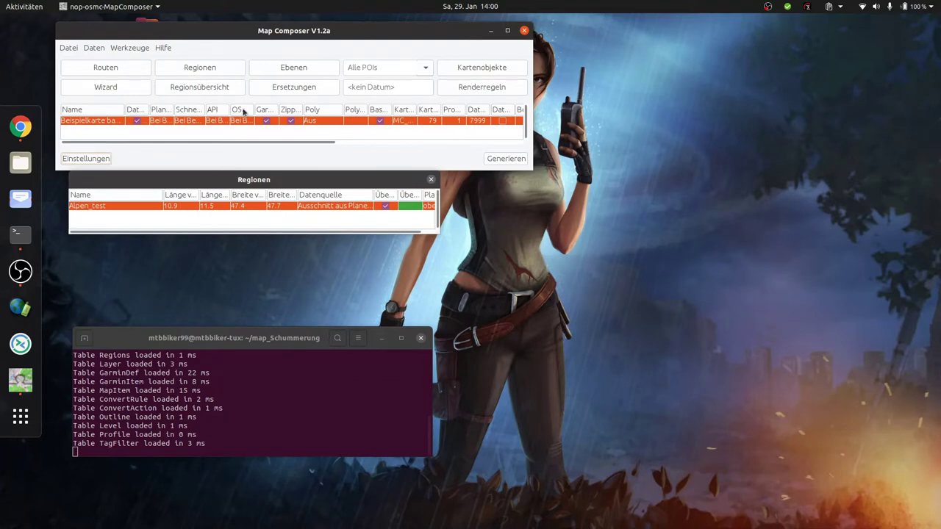
Open the Log window, place it in the free space beside the main window and make it taller
click(75, 50)
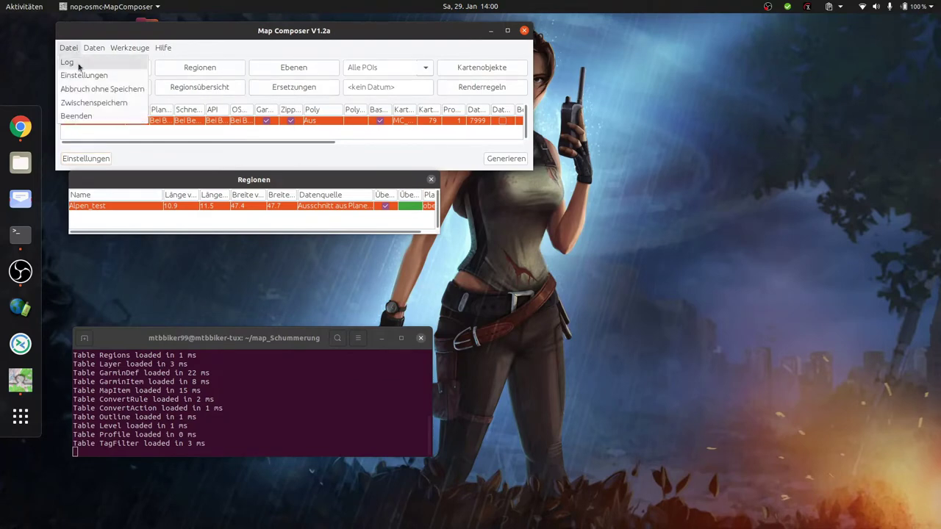
click(81, 68)
drag(193, 194, 719, 43)
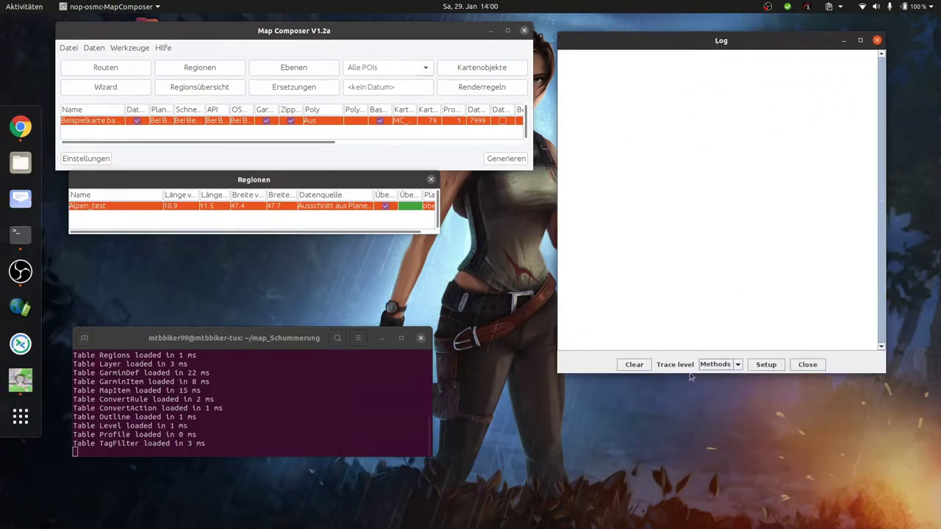
drag(690, 375, 682, 481)
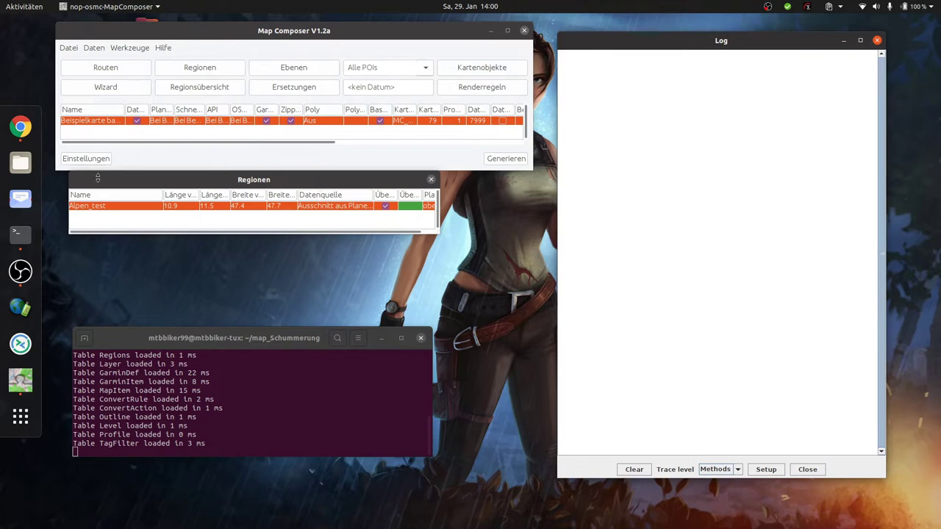
Open the Beispielkarte bauen entry for editing and rename it Alpen_test
double_click(86, 120)
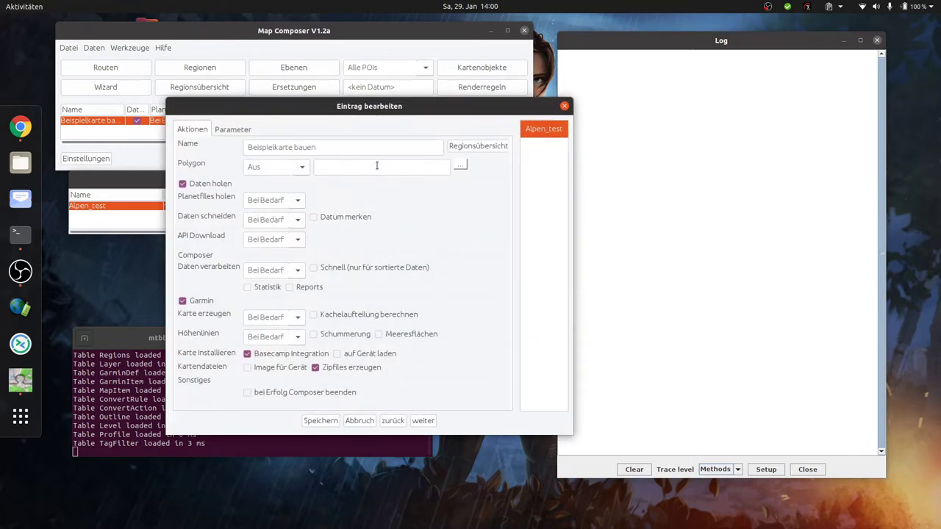
triple_click(349, 147)
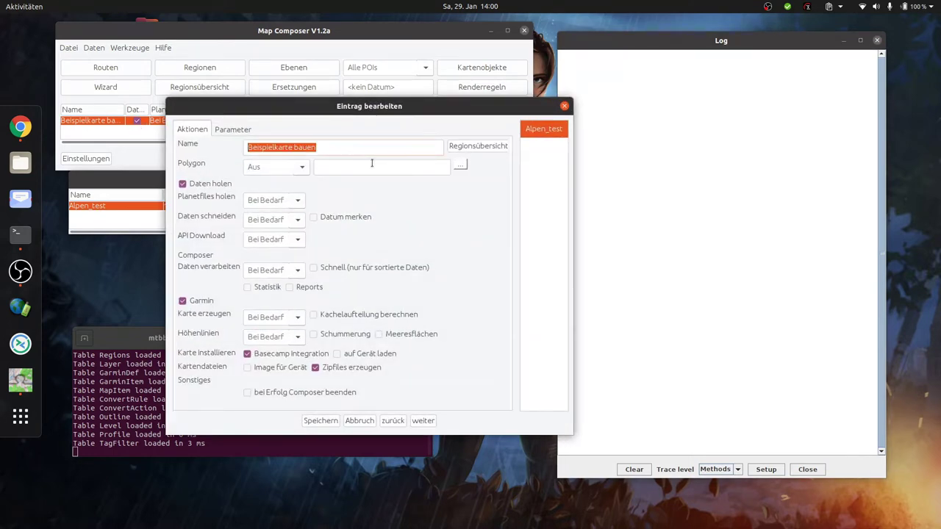
text(Alpen_test)
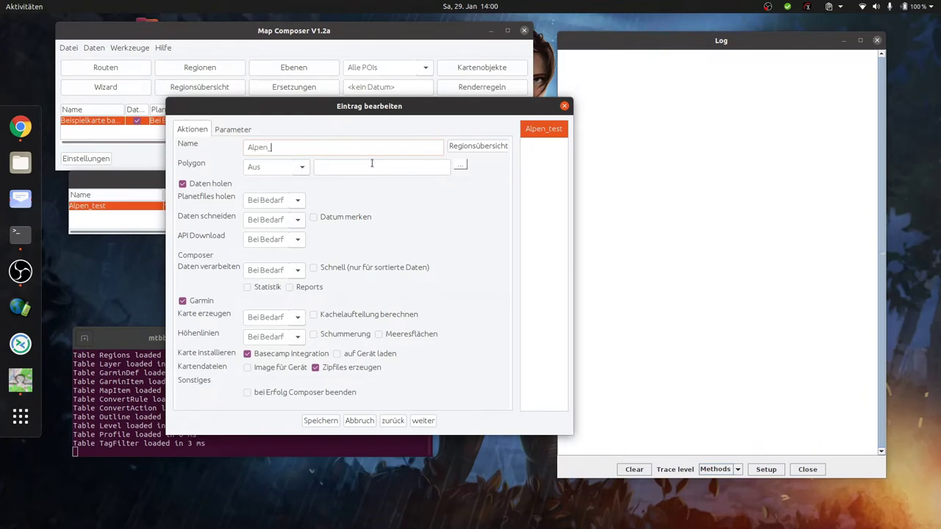
Copy the name Alpen_test into the Garmin map description and map name parameters, and return to the entry's actions
triple_click(299, 147)
key(ctrl+c)
click(233, 130)
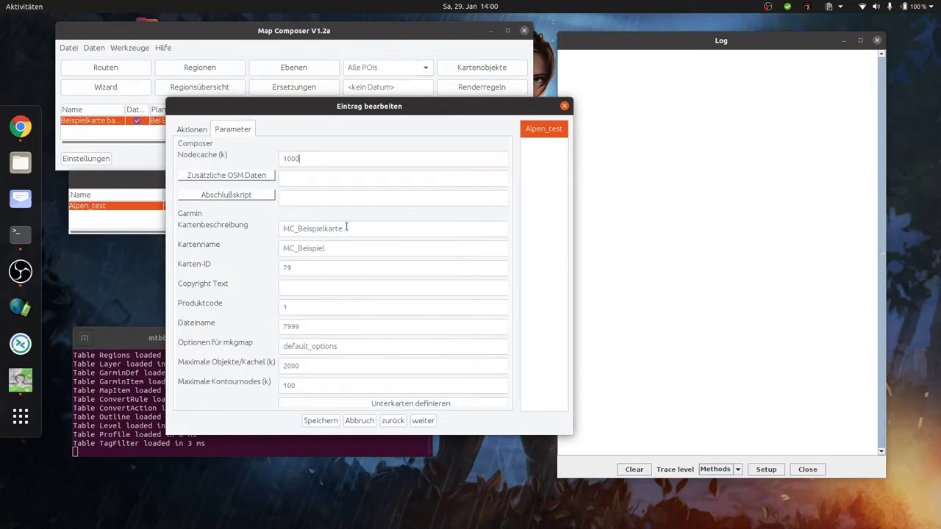
triple_click(338, 228)
key(ctrl+v)
key(Tab)
key(ctrl+v)
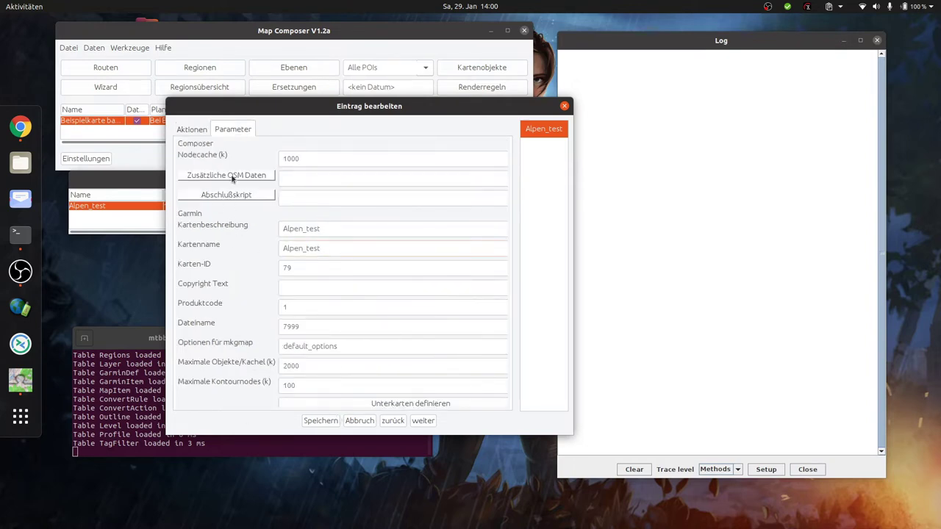
click(192, 131)
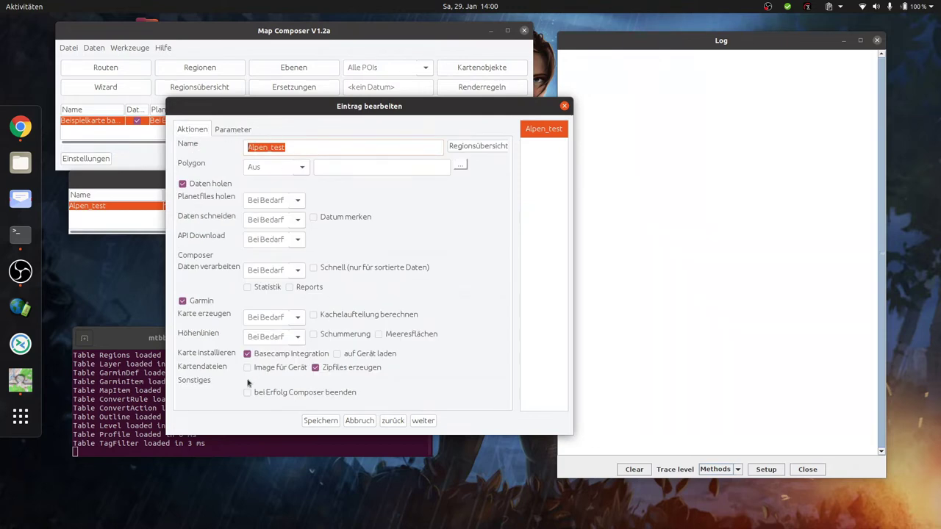
Enable Schummerung and Image für Gerät for Alpen_test, disable Basecamp Integration and Zipfiles erzeugen, and save the entry
click(313, 335)
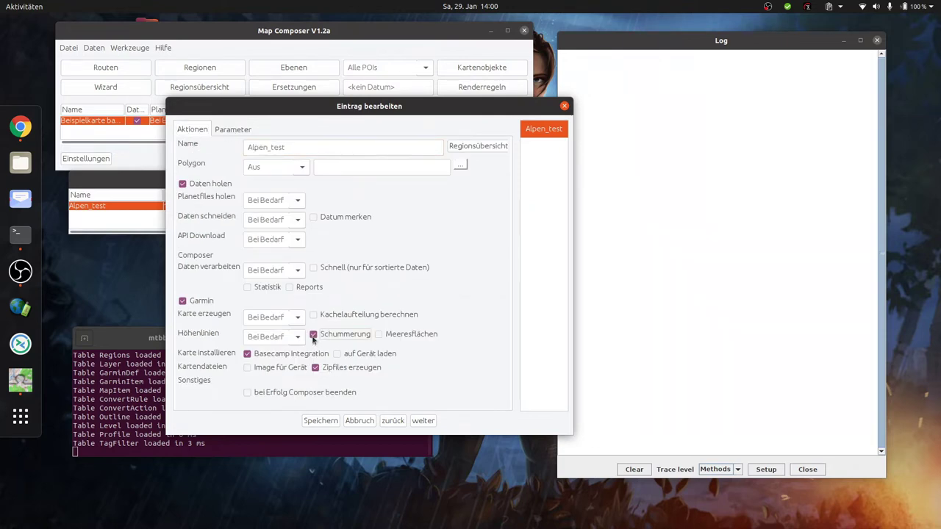
click(248, 355)
click(314, 369)
click(248, 368)
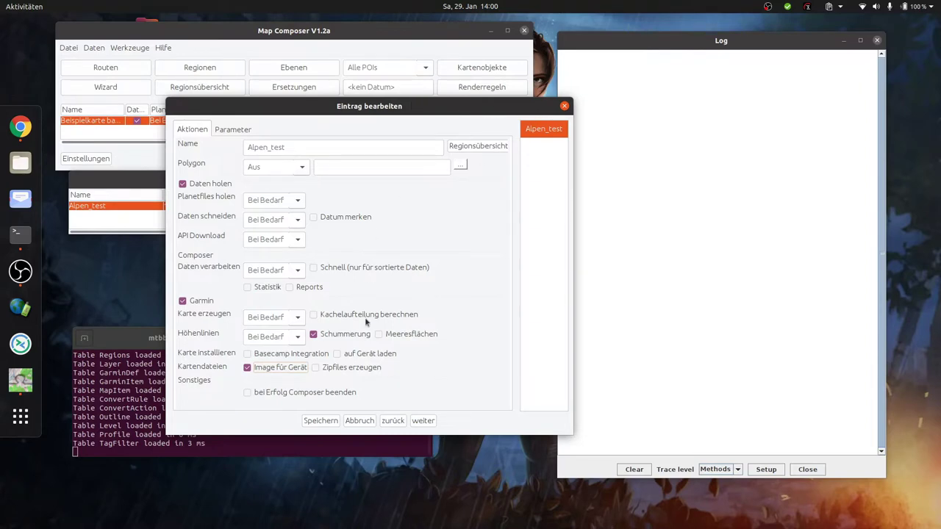
click(320, 422)
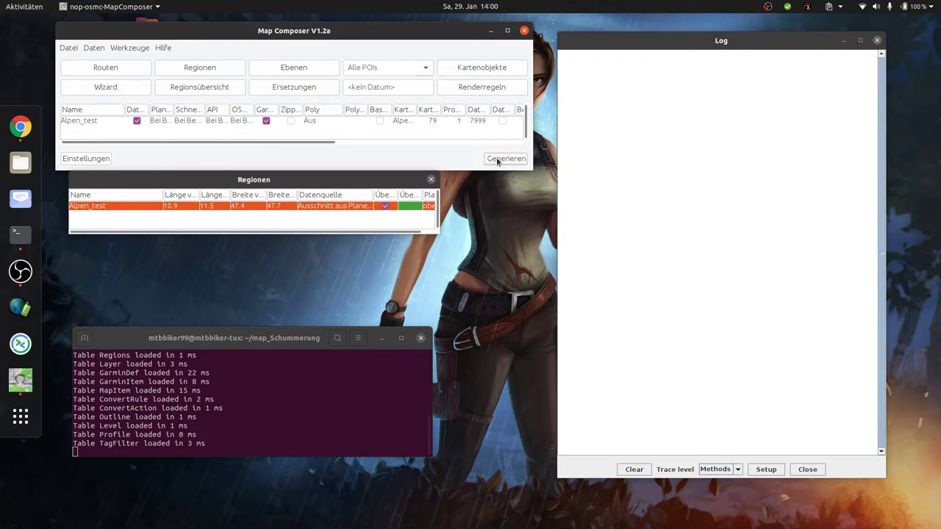
Try to generate the map for the Alpen_test entry
click(128, 124)
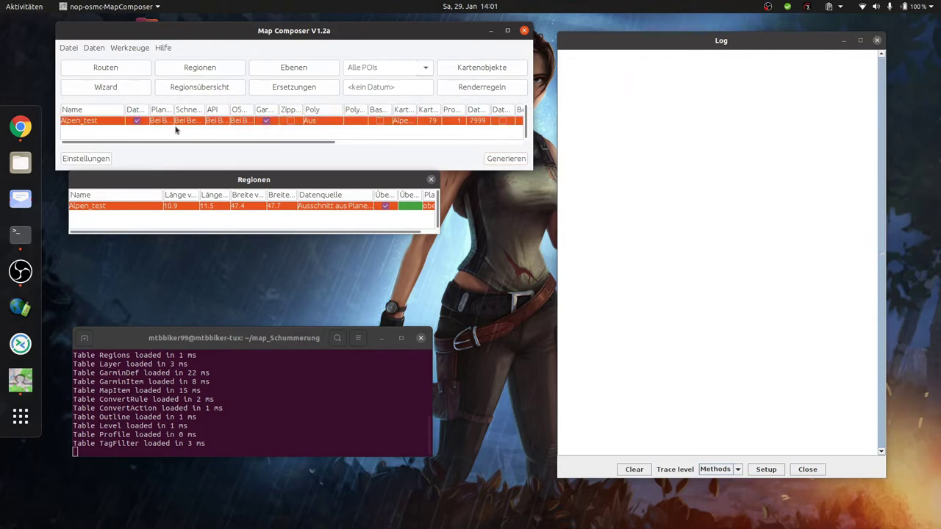
click(510, 161)
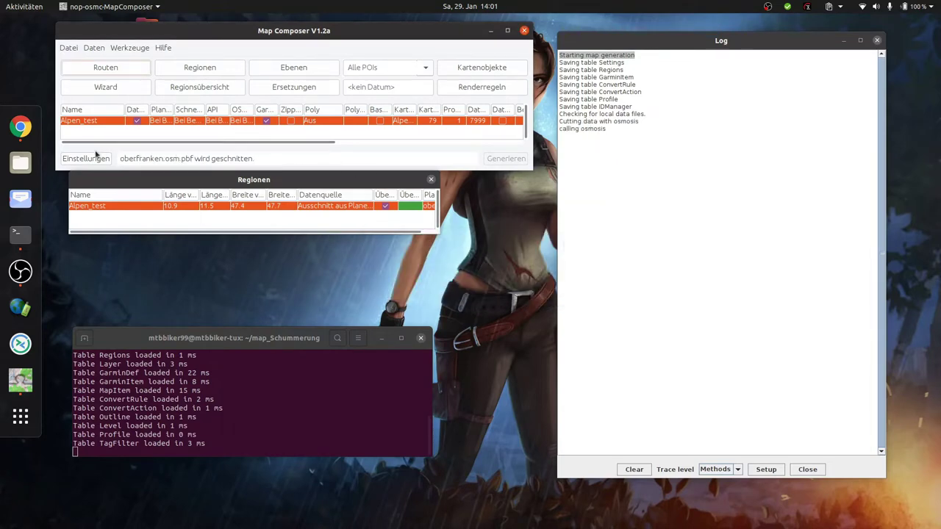
Clear the log, set the Alpen_test region's planet file to bayern.osm with the data source assistant, and save the region
double_click(136, 208)
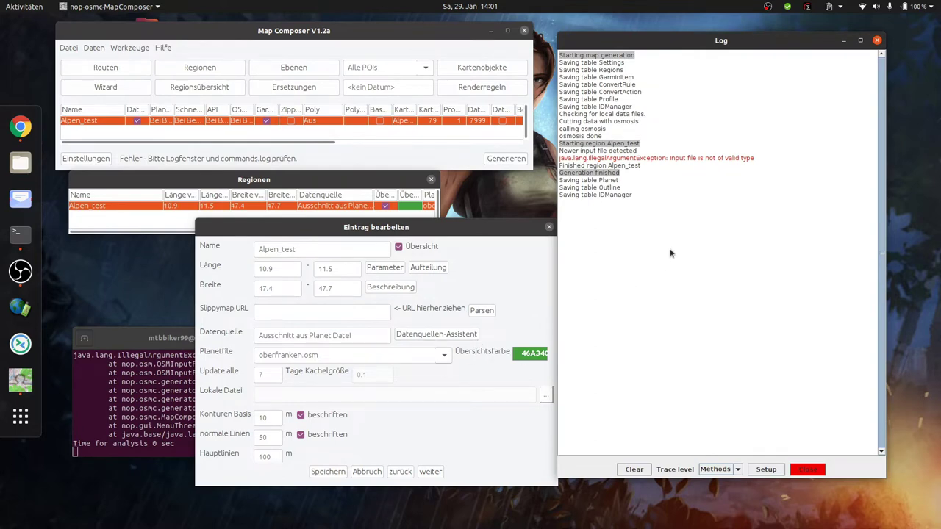
click(633, 468)
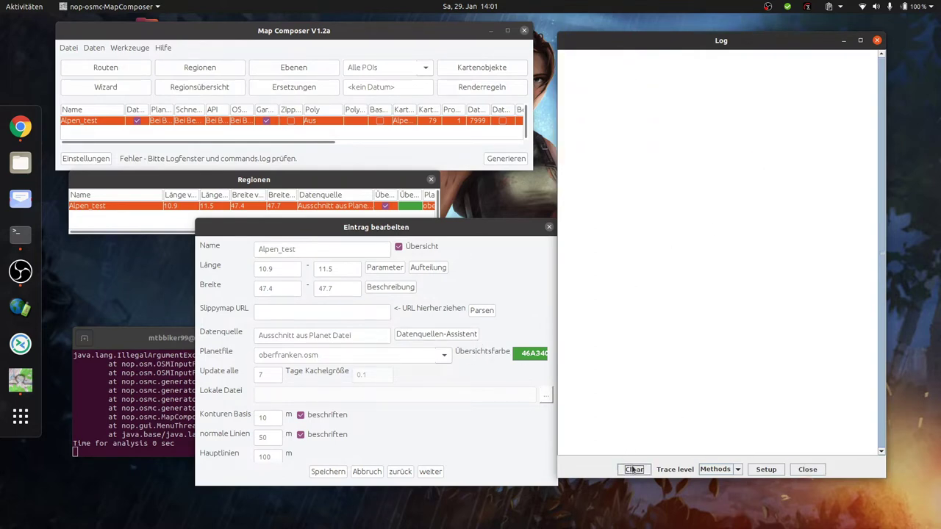
click(427, 338)
click(426, 336)
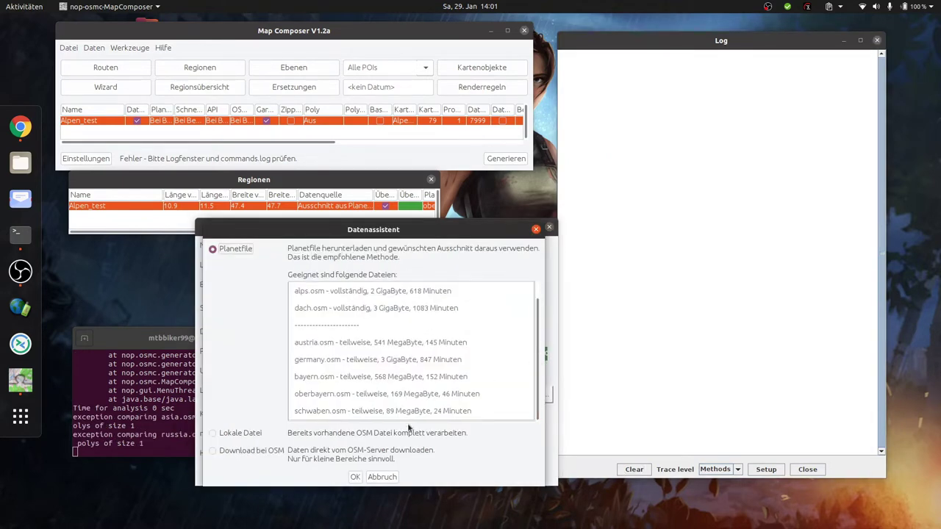
click(328, 379)
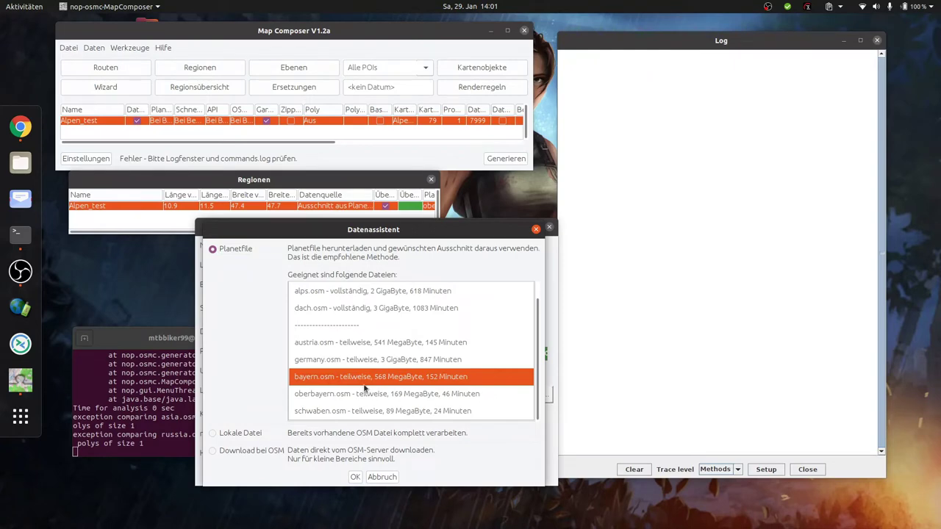
click(355, 477)
click(325, 475)
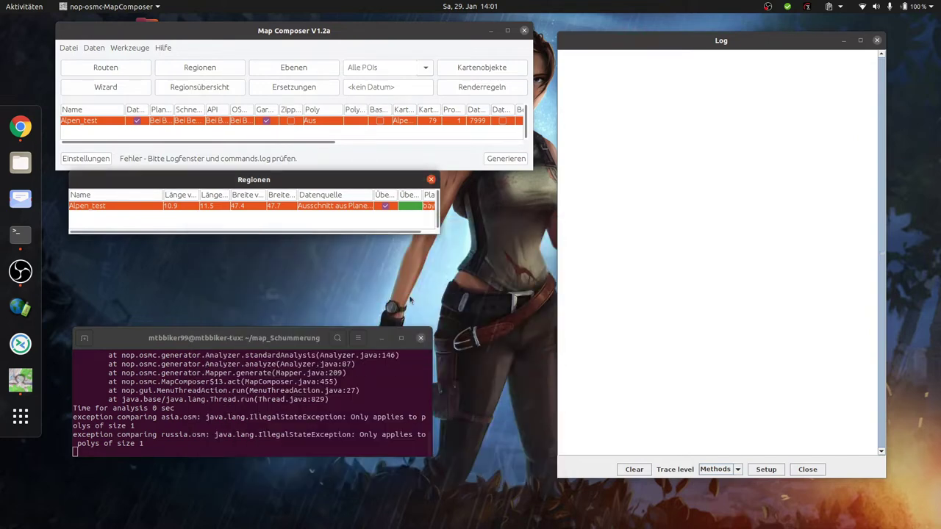
Generate the Alpen_test map from the bayern.osm planet file
click(152, 164)
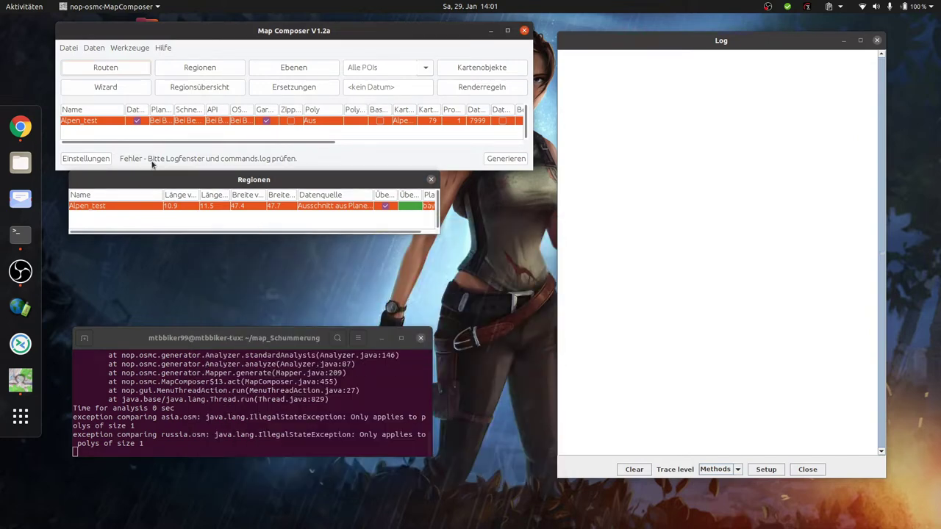
click(516, 159)
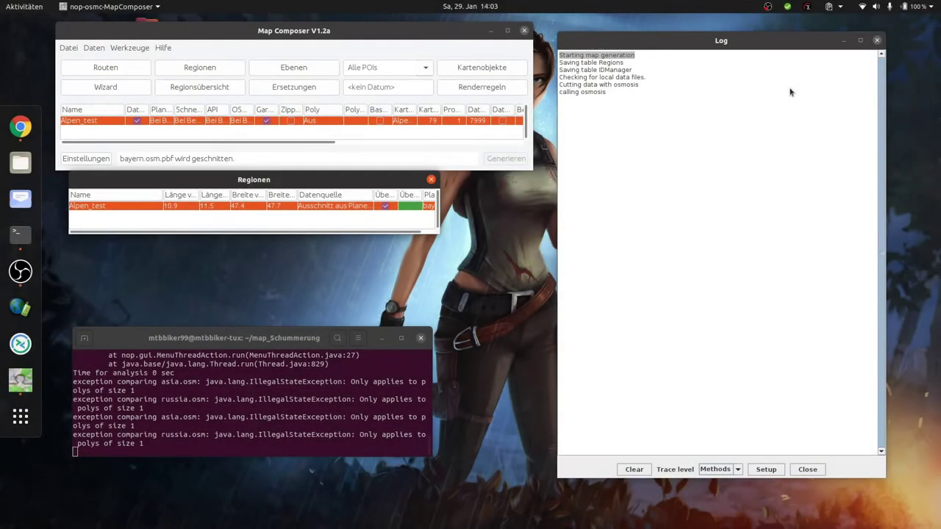
Show the available TUXEDO Control Center power profiles and open an additional terminal window
click(808, 7)
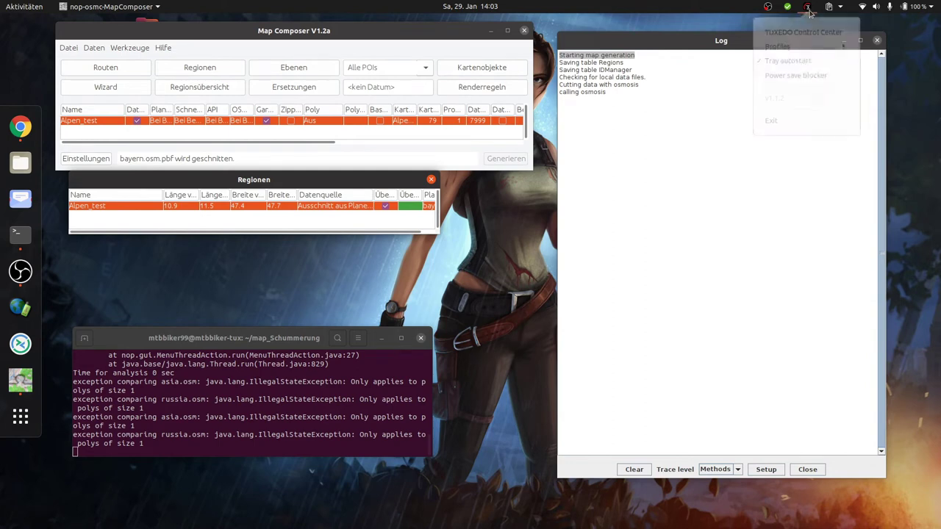
click(794, 52)
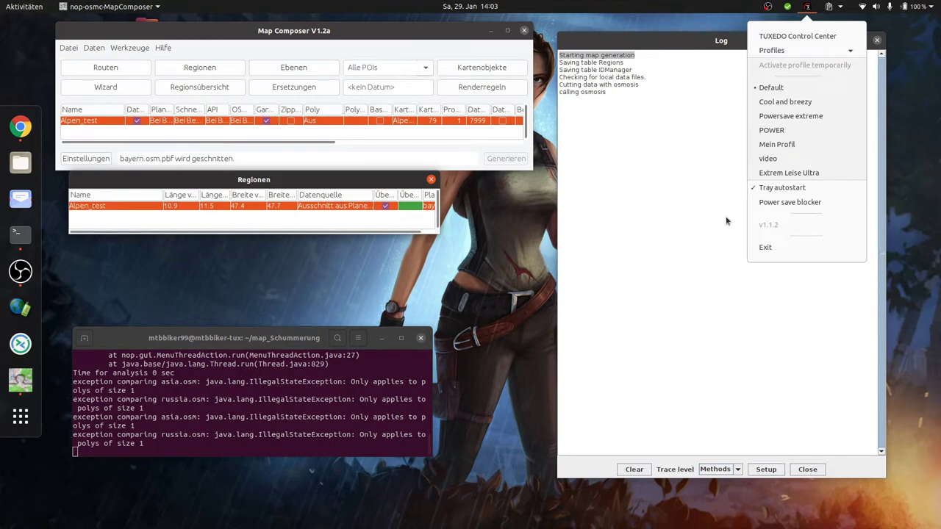
click(22, 238)
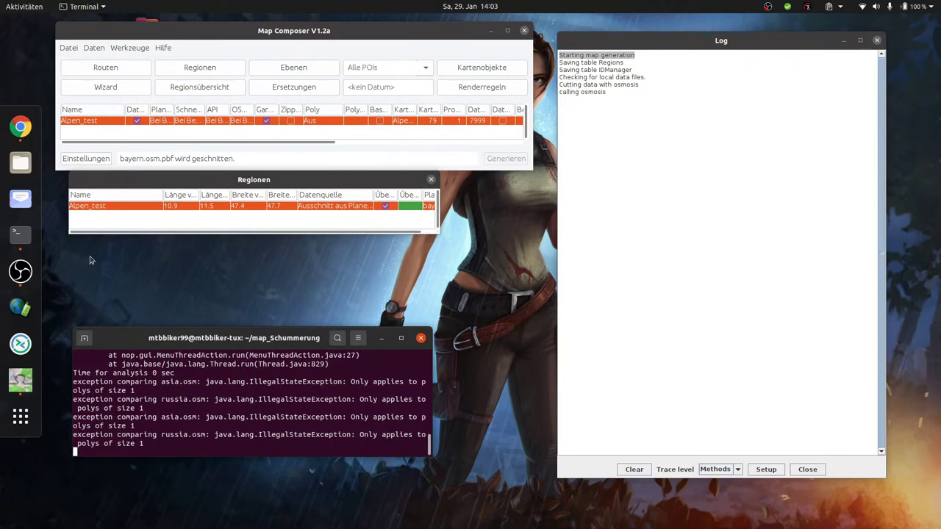
middle_click(20, 233)
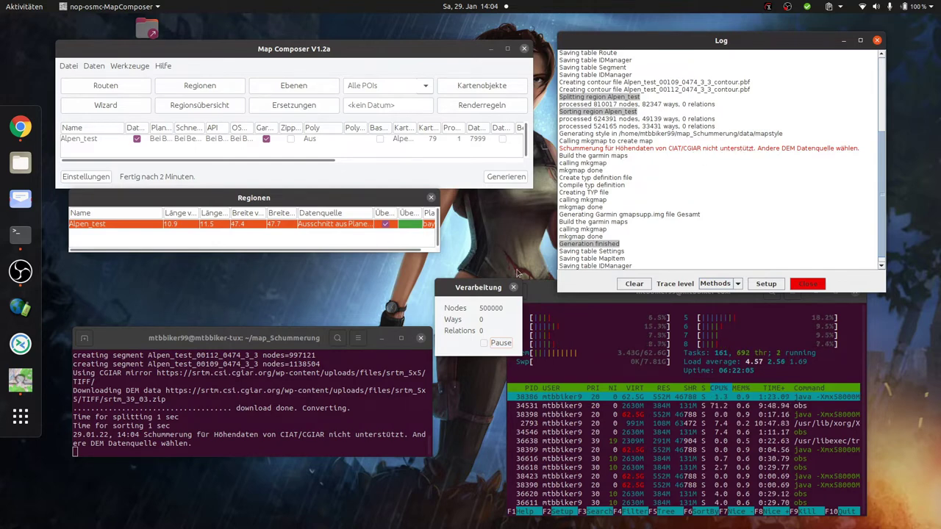
Clear the log, review the actions and parameters of the Alpen_test map entry, and close it with saving
click(633, 284)
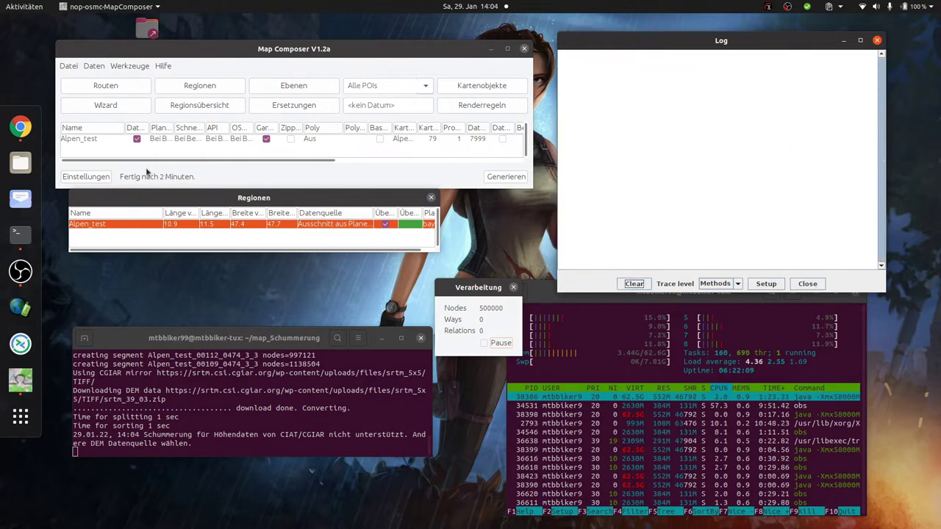
click(116, 144)
double_click(115, 144)
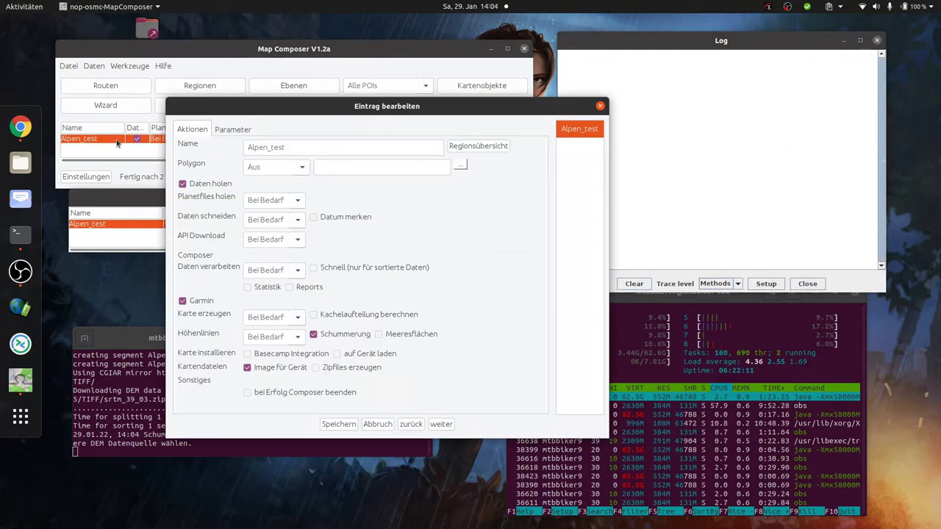
click(229, 129)
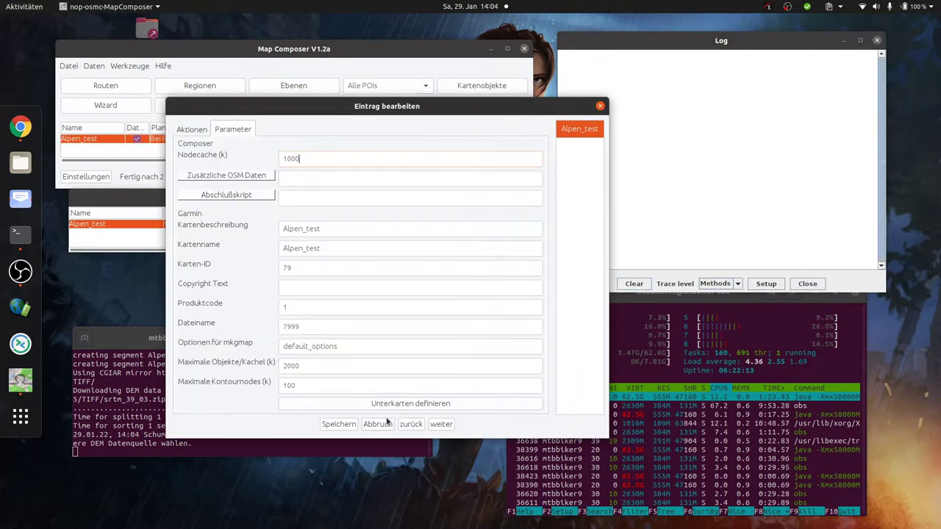
click(338, 424)
Set the elevation data source in the program settings to ViewFinderPanoramas - limited commercial and confirm the settings
click(88, 178)
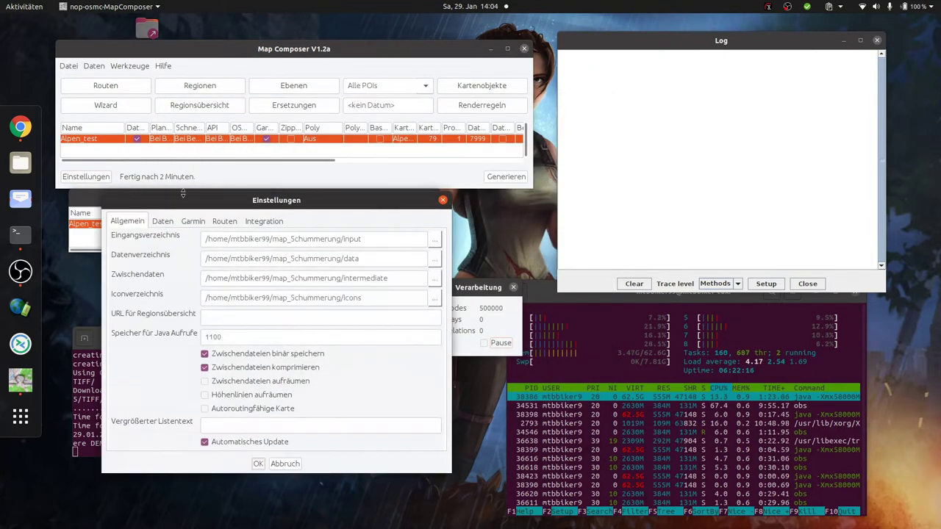
click(193, 222)
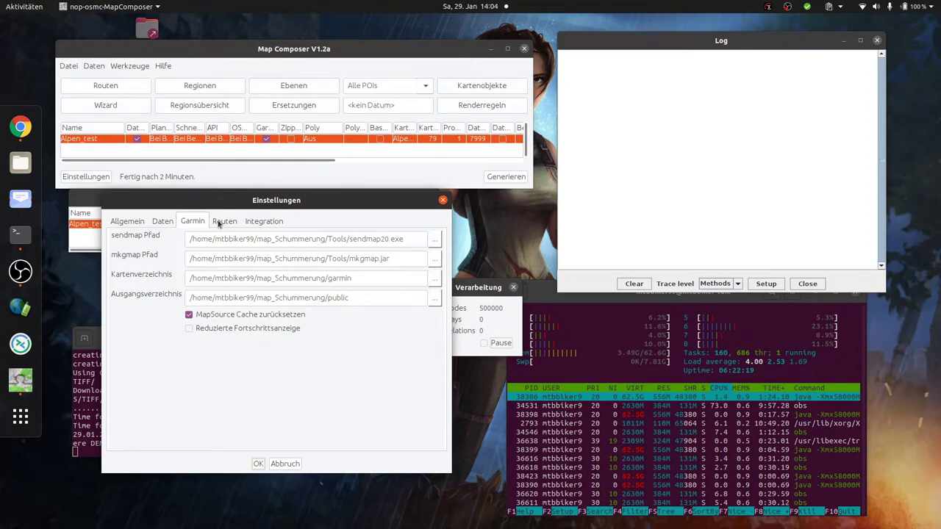
click(174, 221)
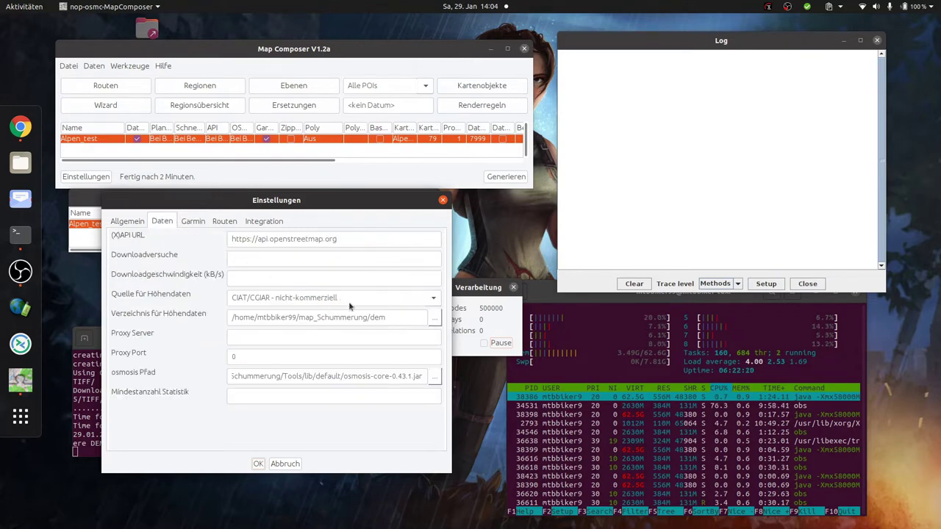
click(428, 298)
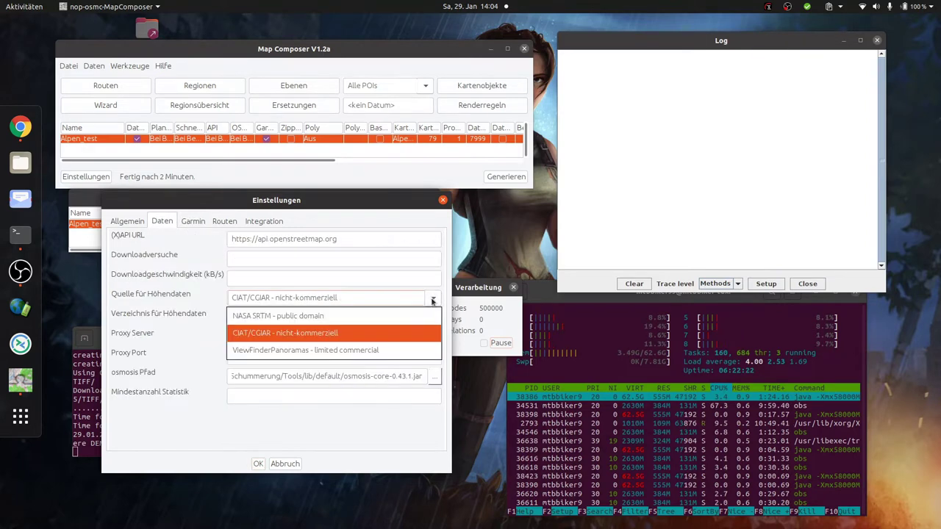
click(321, 351)
click(256, 464)
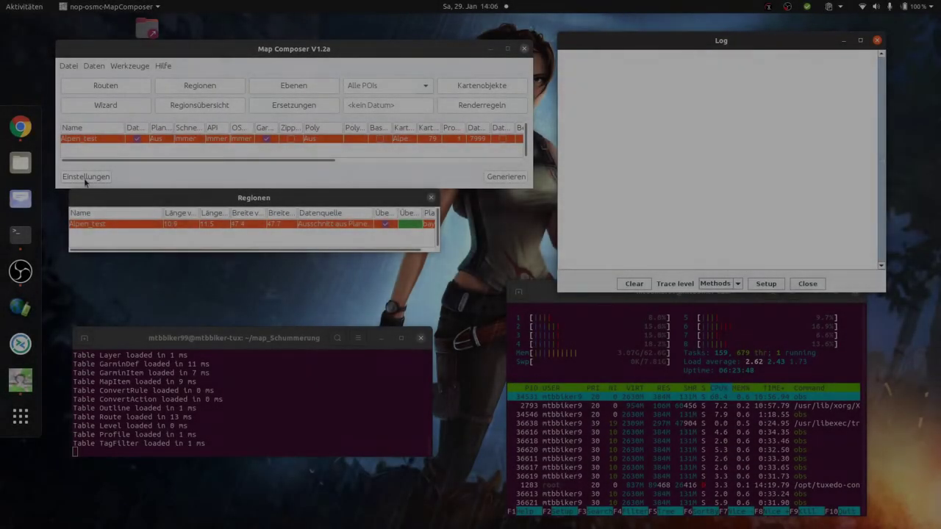
Check the elevation data source in the data settings and close the settings dialog
click(83, 179)
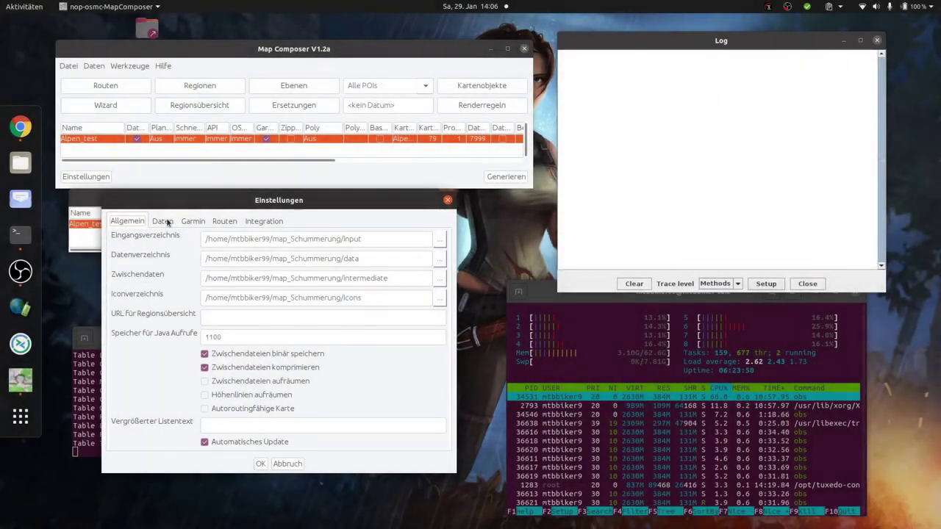
click(160, 220)
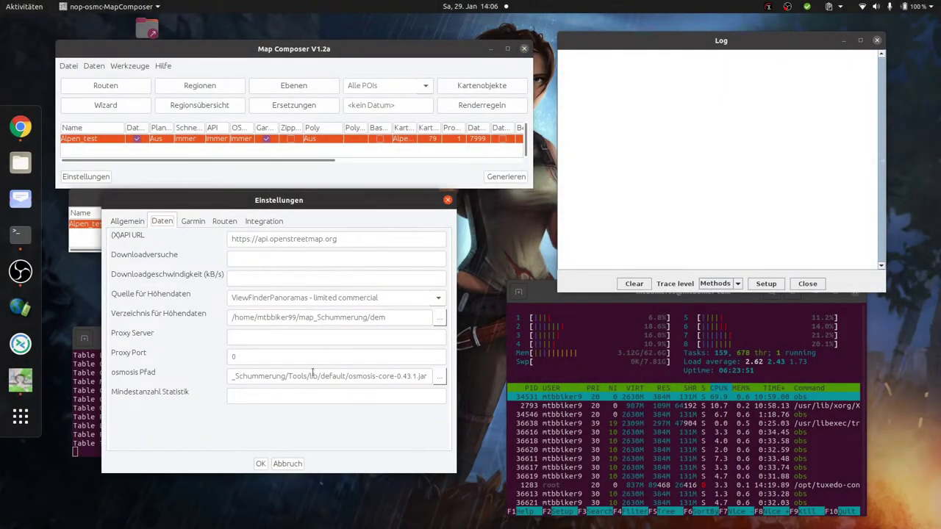
click(261, 464)
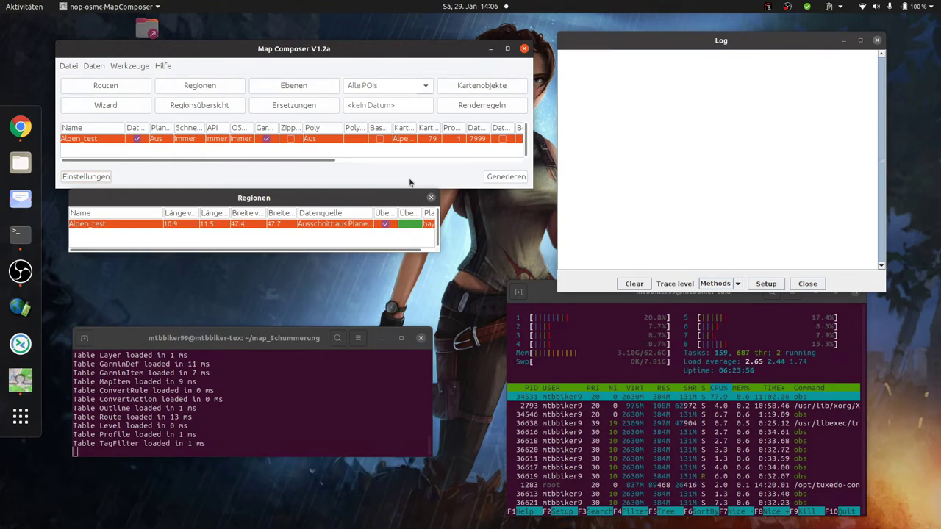
Move the process monitor terminal clear of the Log window's controls and generate the Alpen_test map again
click(552, 296)
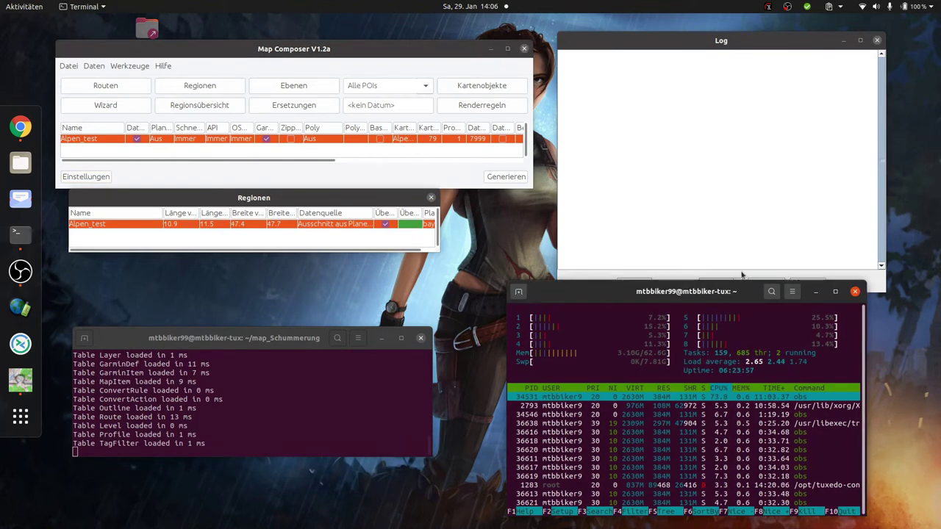
mouse_move(683, 282)
mouse_down()
mouse_move(682, 316)
mouse_move(682, 296)
mouse_up()
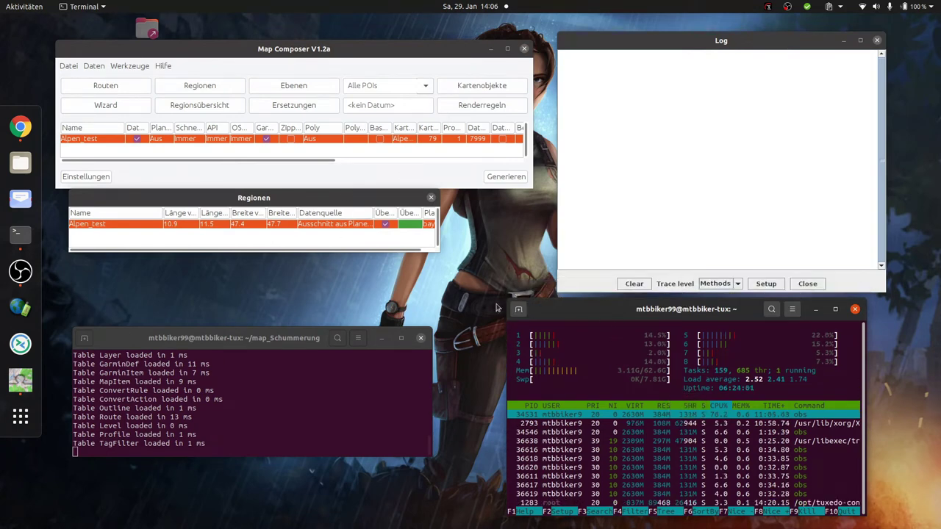
click(517, 178)
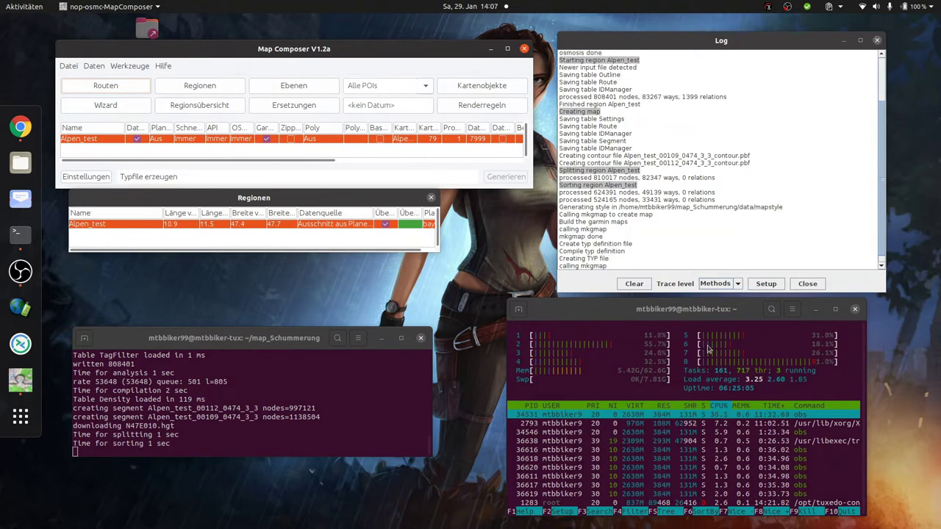
Review the data and general settings, close the dialog, and read through the generation log from start to end
click(105, 180)
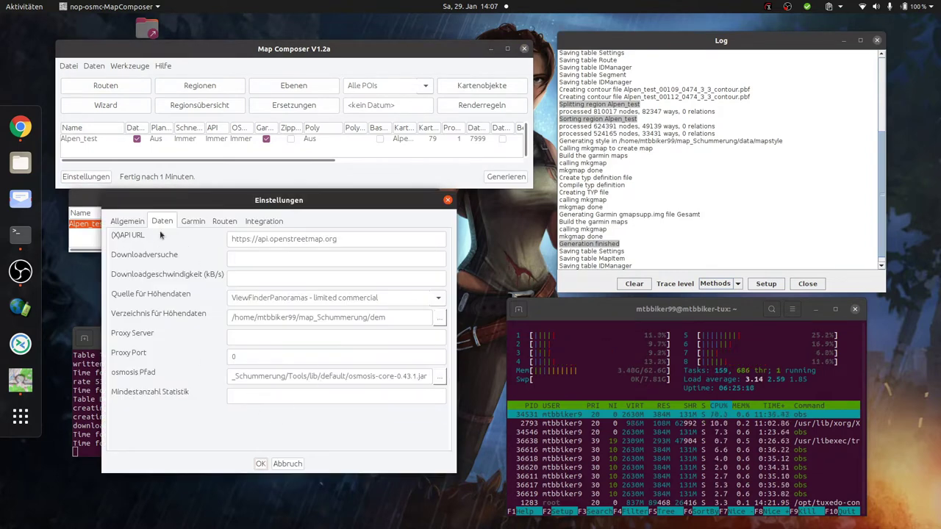
click(132, 223)
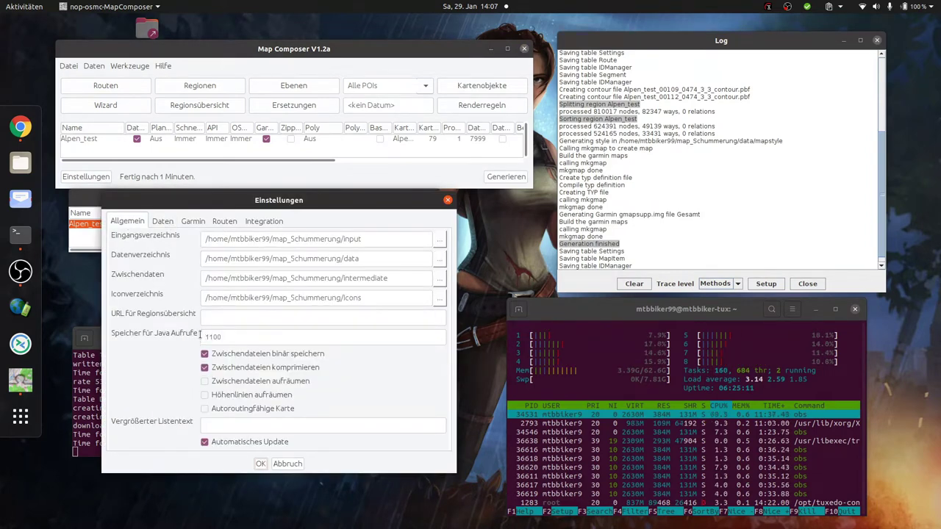
click(448, 200)
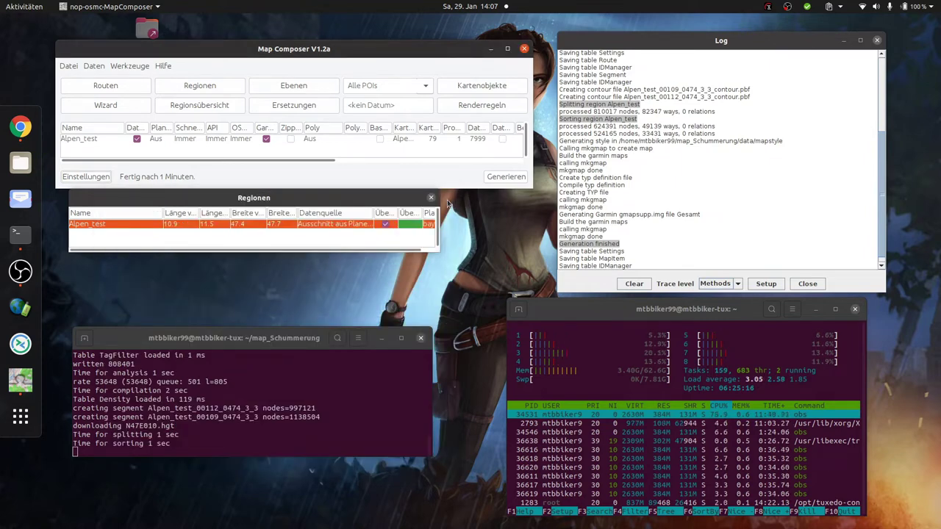
scroll(654, 233, up, 5)
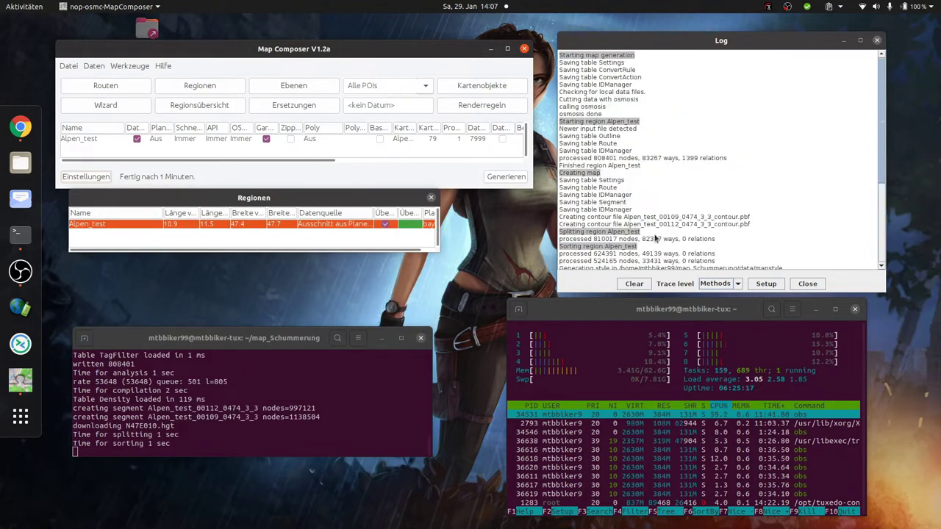
scroll(667, 214, down, 5)
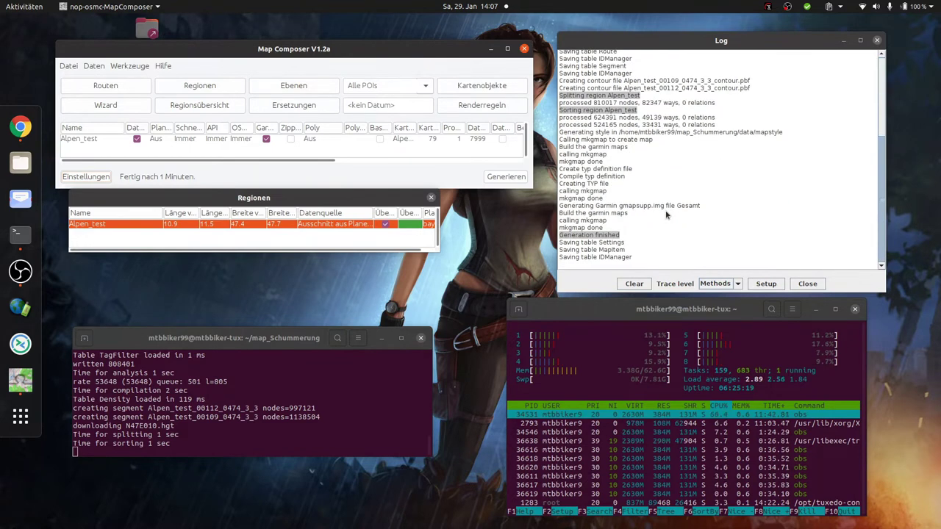
Finish checking the generation log and close Map Composer, the process monitor and the map_Schummerung terminal
scroll(650, 159, up, 5)
scroll(650, 159, down, 5)
click(525, 51)
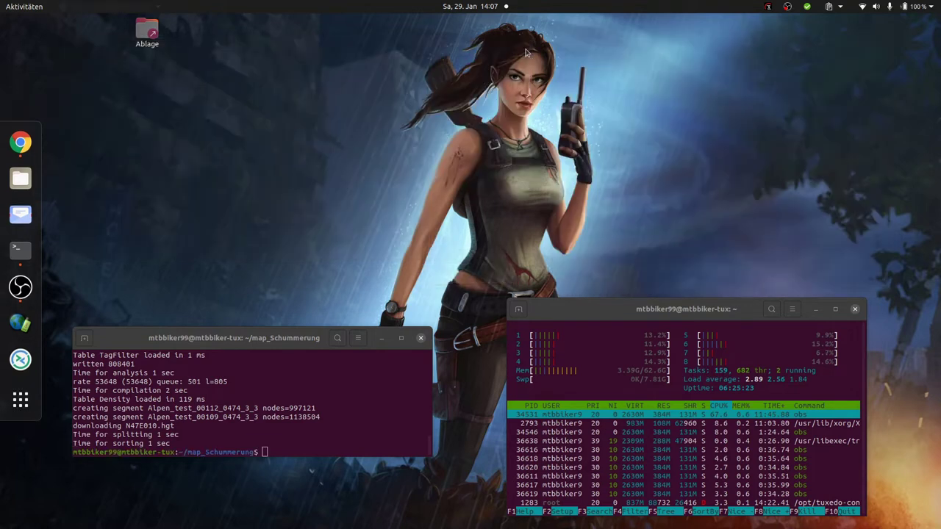
click(856, 309)
click(738, 435)
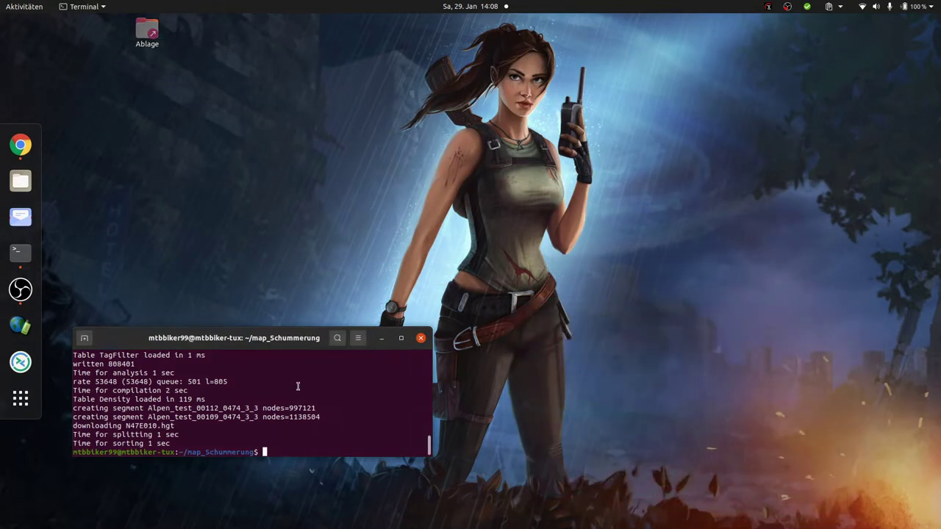
click(421, 337)
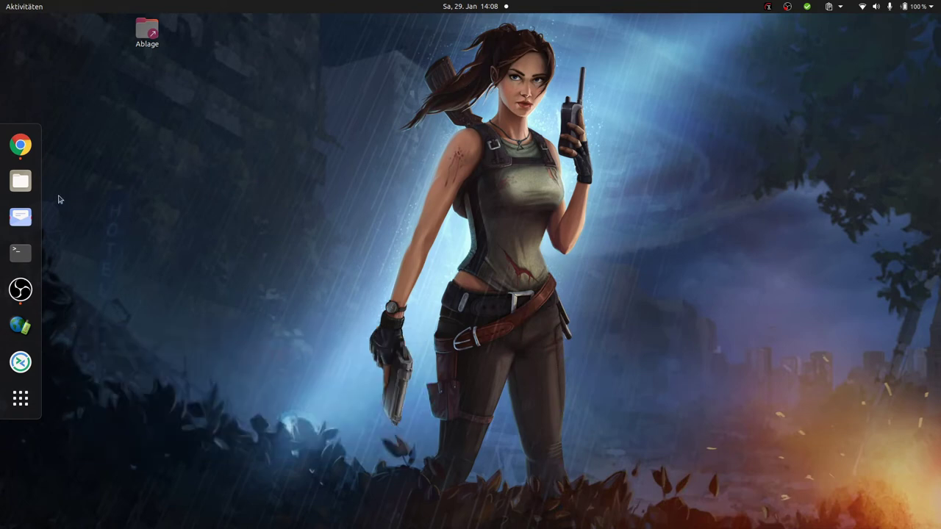
Open the map_Schummerung folder in the file manager and inspect the contents of its data and dem/vfp subfolders
click(21, 181)
double_click(353, 139)
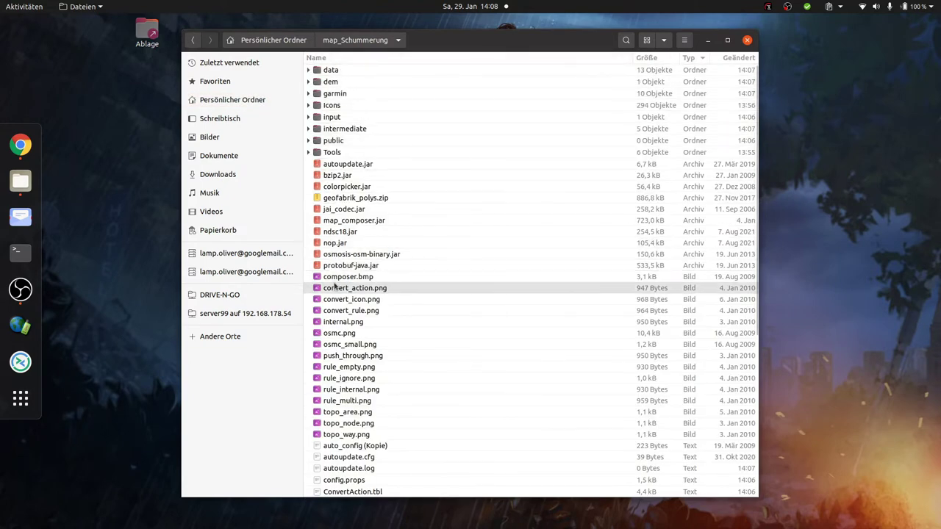
click(307, 70)
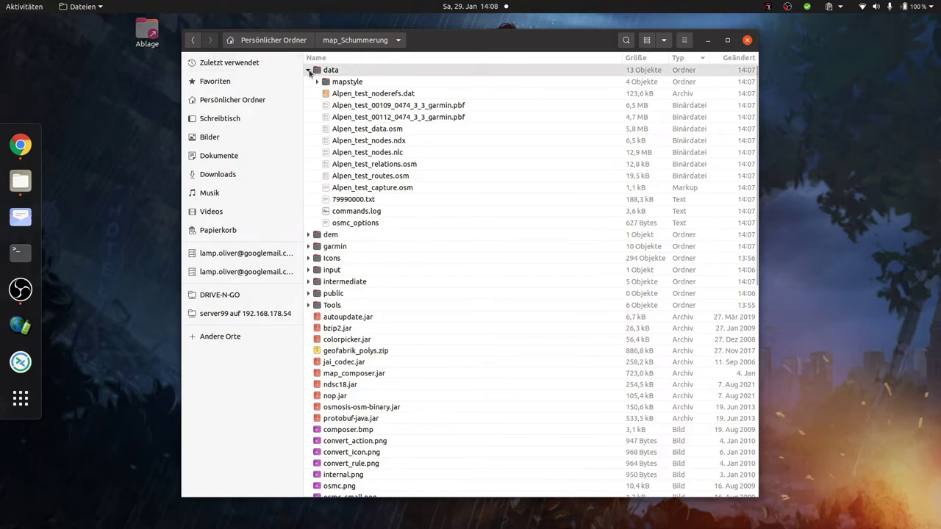
click(308, 70)
click(308, 82)
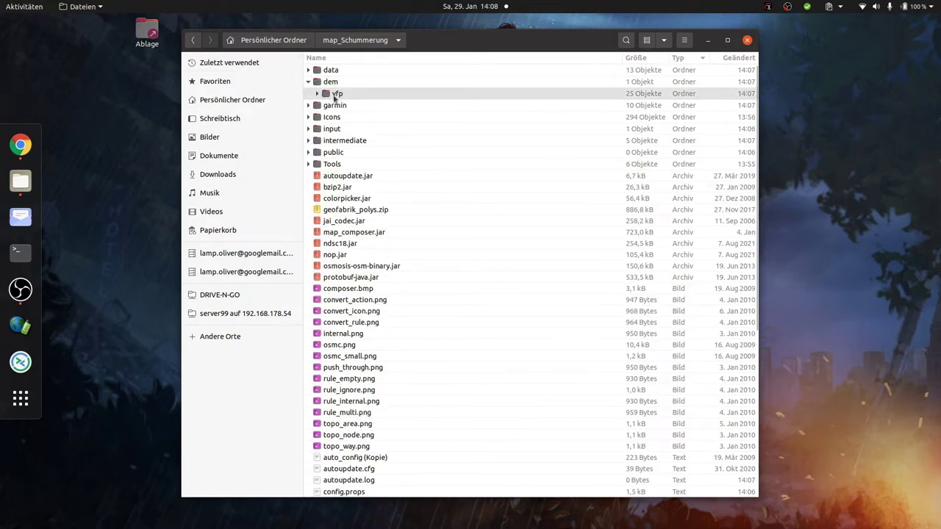
click(316, 94)
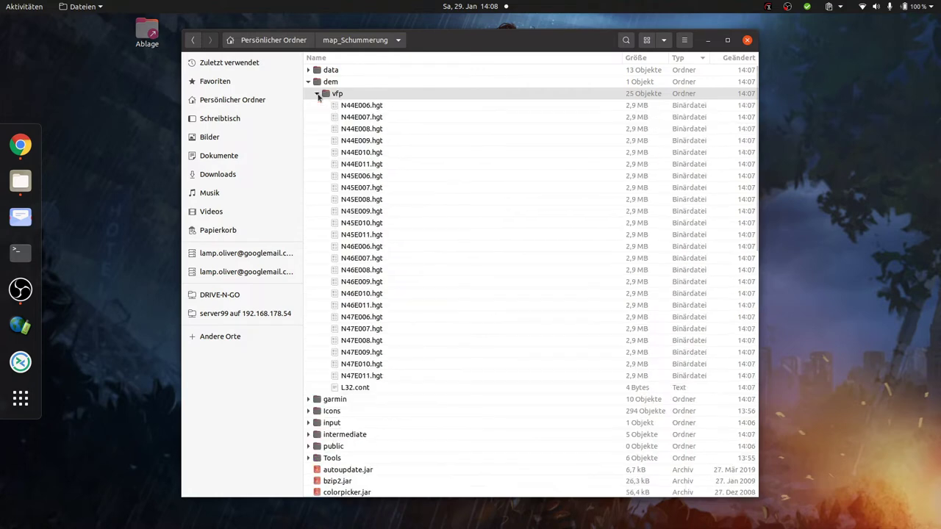
click(308, 82)
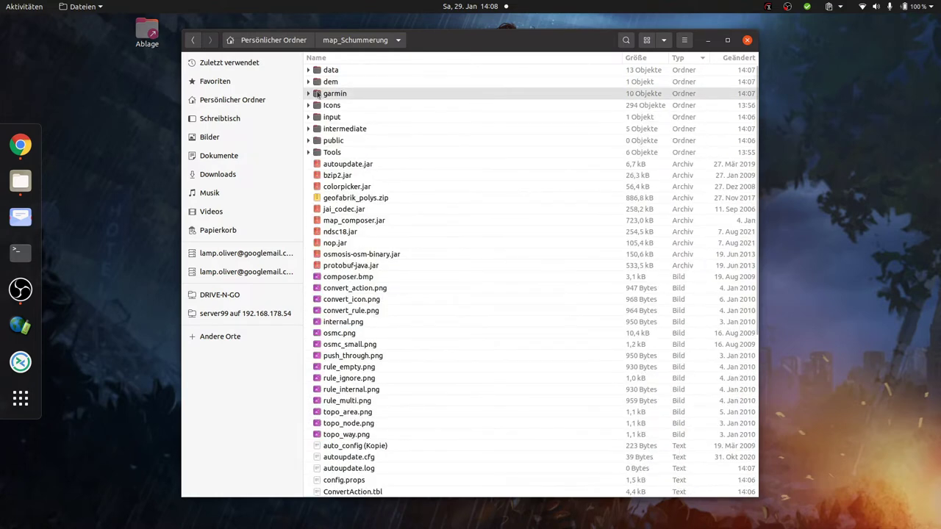
Rename gmapsupp.img in the garmin folder to Alpen_Test.img and collapse the folder again
click(308, 94)
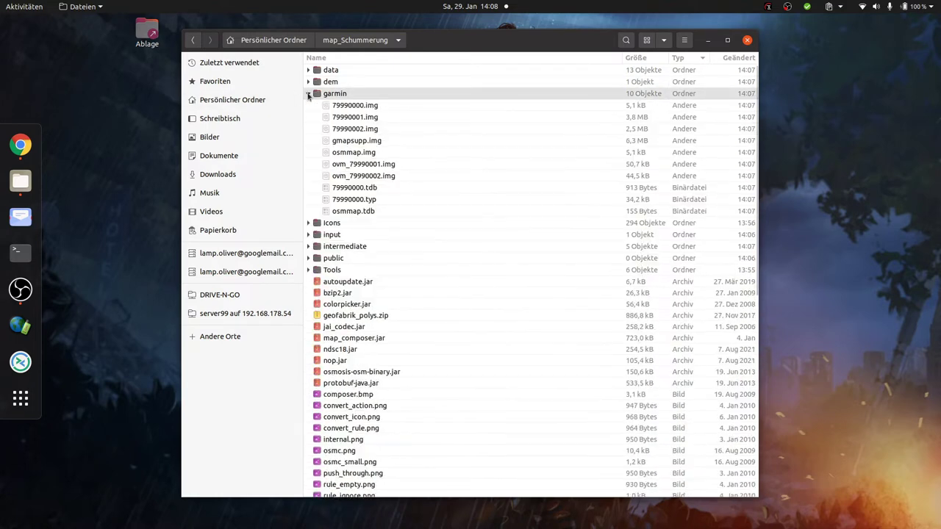
click(368, 141)
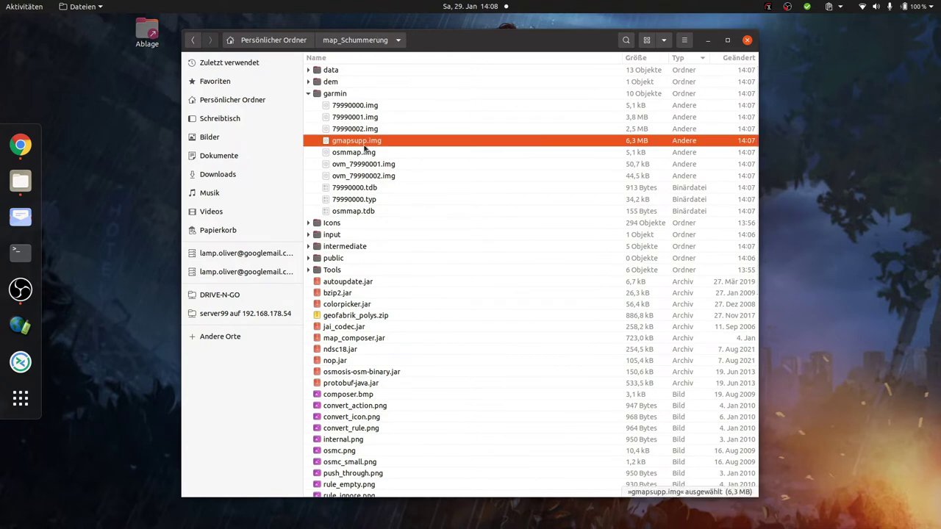
key(F2)
text(Alpen_T)
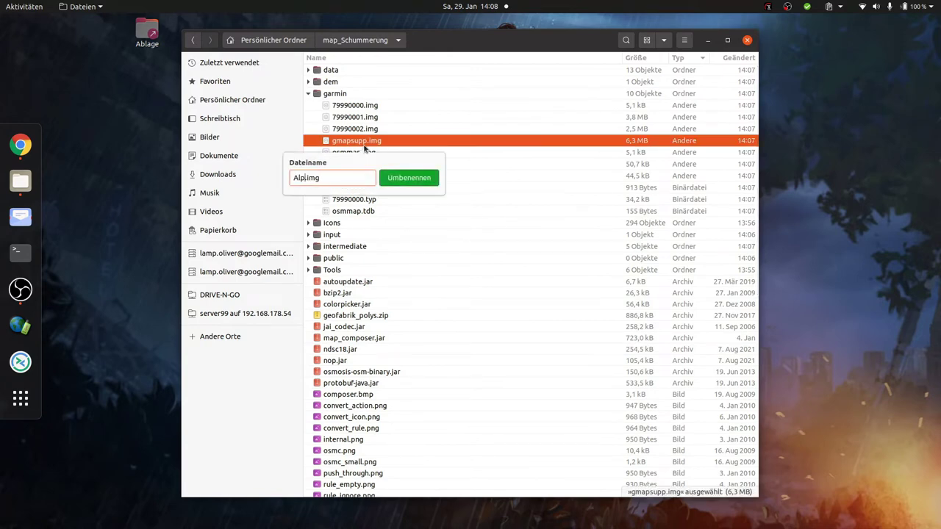
text(est)
key(Return)
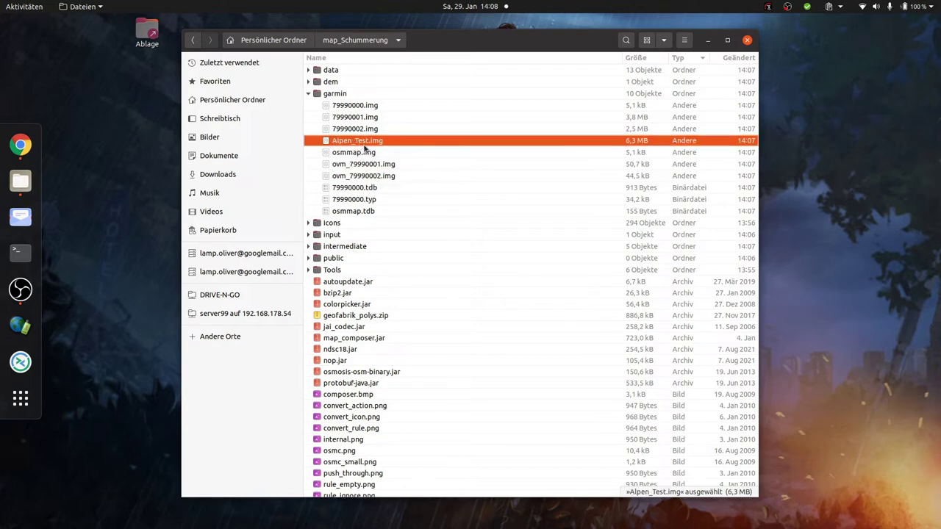
click(308, 96)
View GarminItem.tbl from the map_Schummerung folder in the text editor, and close both the file and the file manager
scroll(433, 357, down, 5)
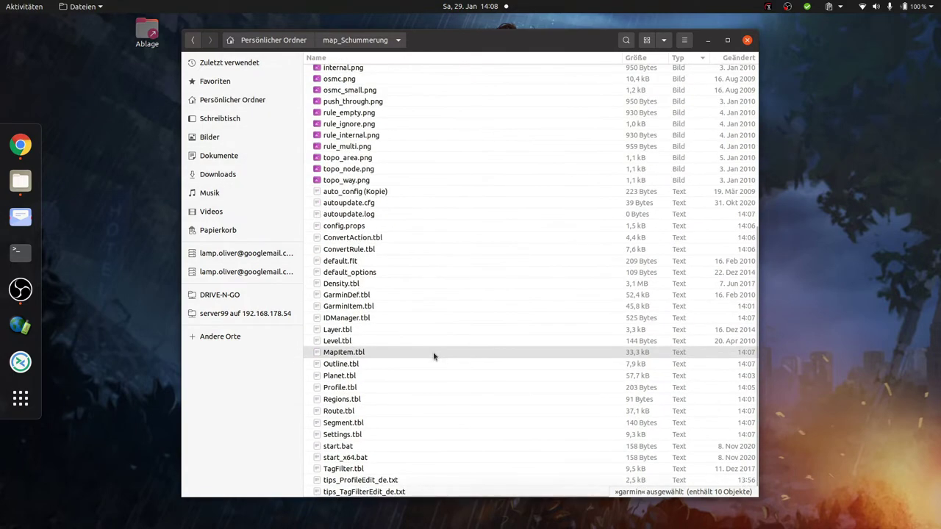
double_click(441, 306)
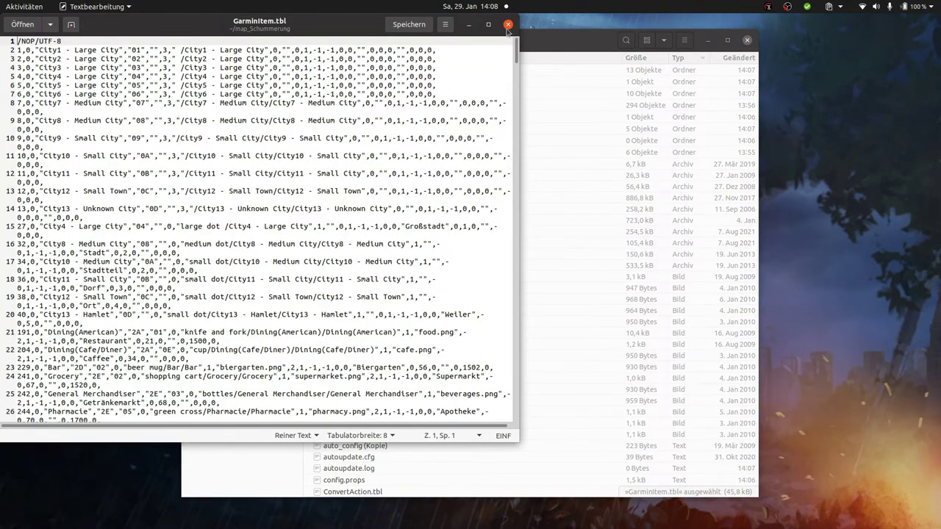
click(507, 25)
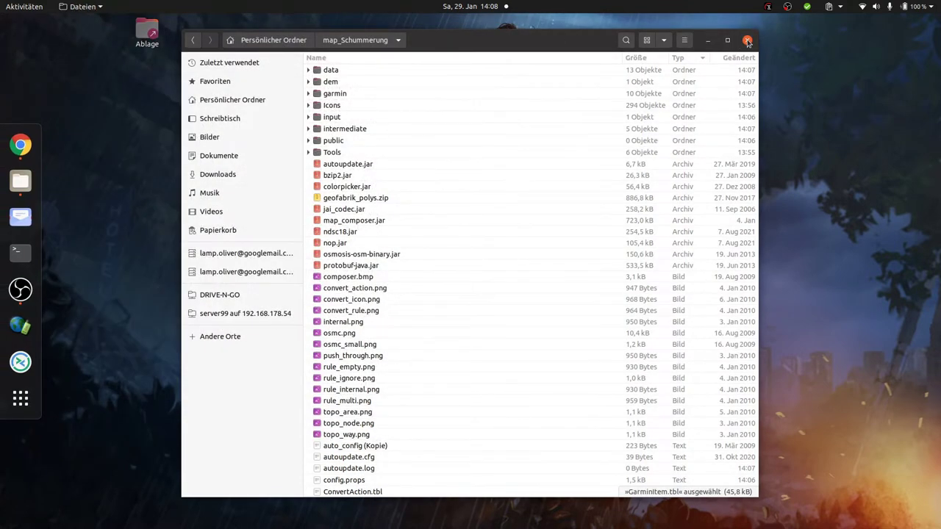
click(748, 40)
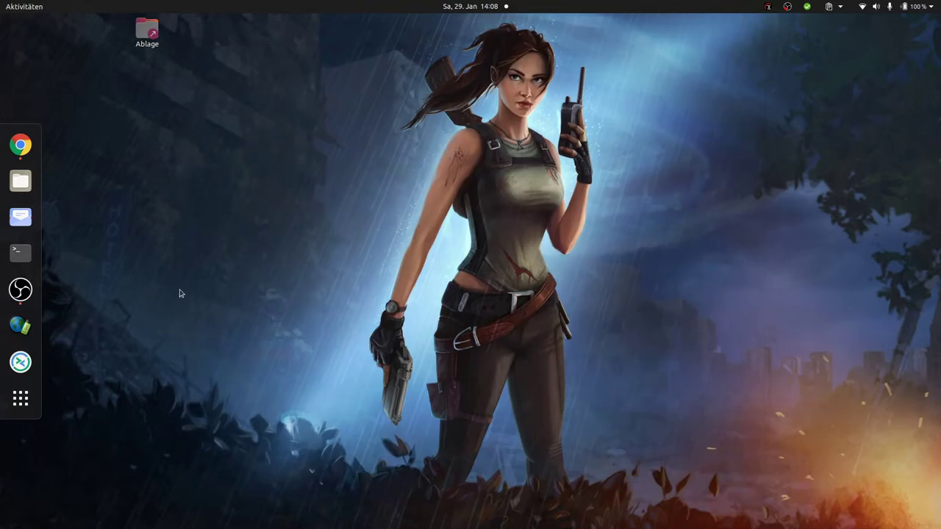
Find and launch QMapShack, close the leftover window behind it and maximize the QMapShack window
click(20, 399)
text(qma)
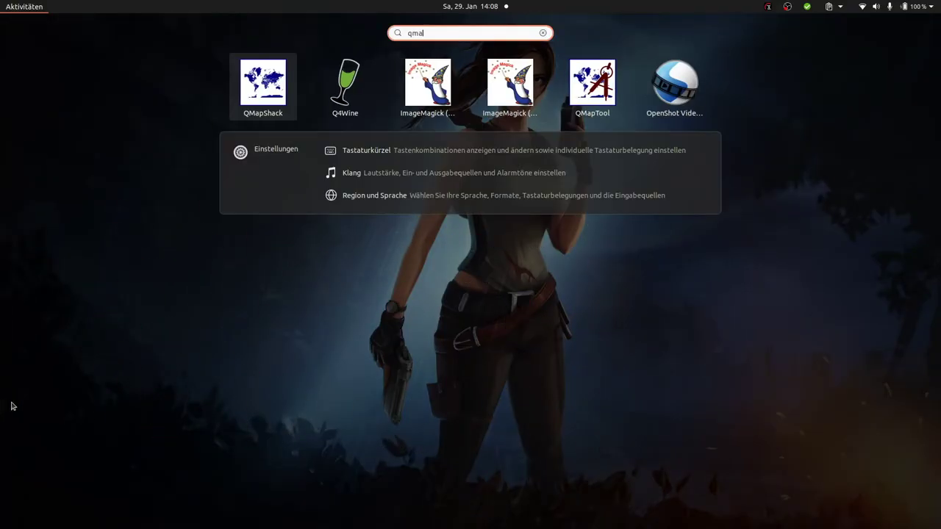
text(lp)
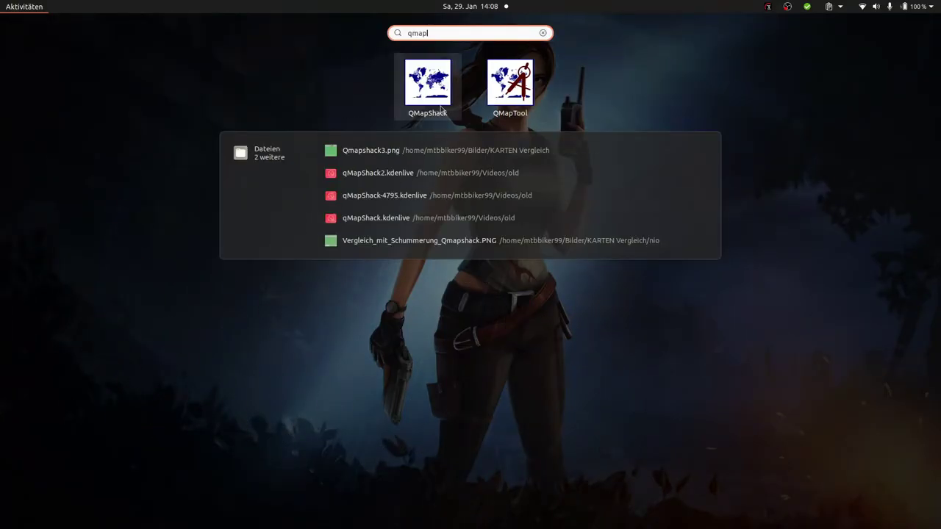
key(Return)
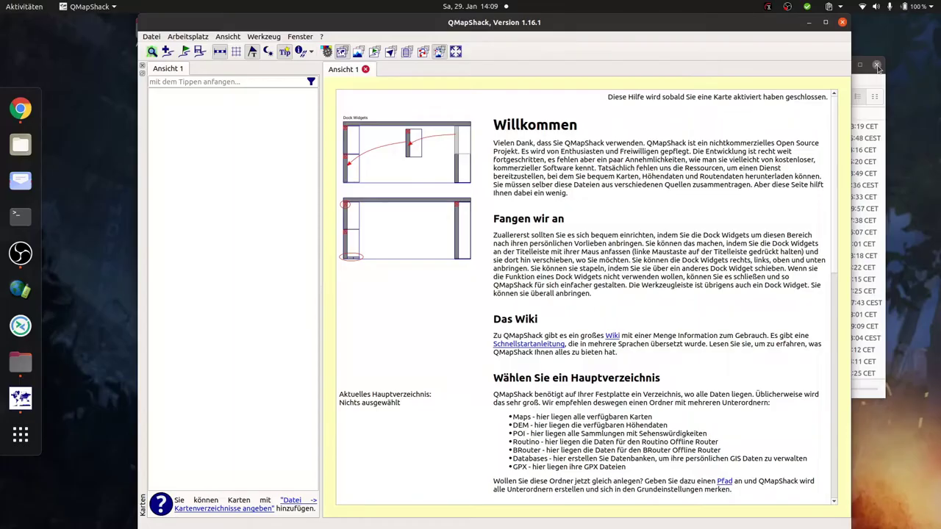
click(877, 65)
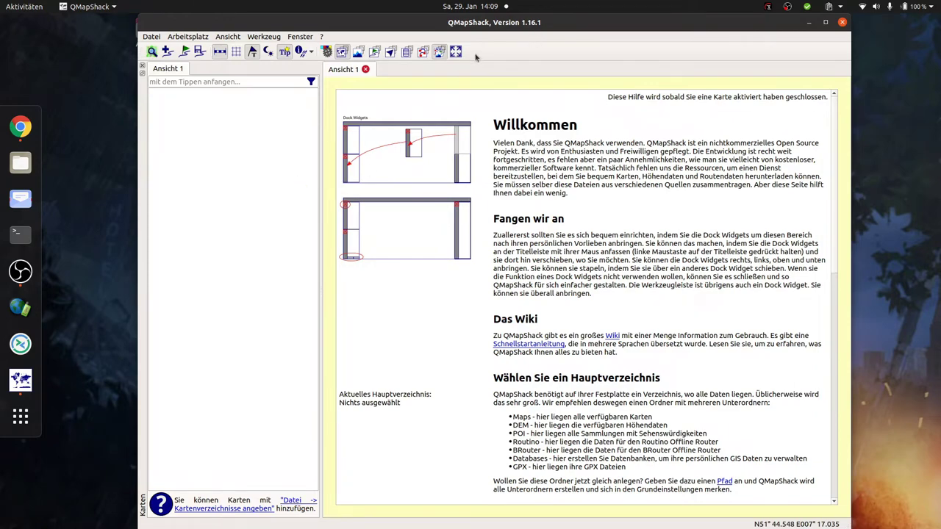
click(825, 24)
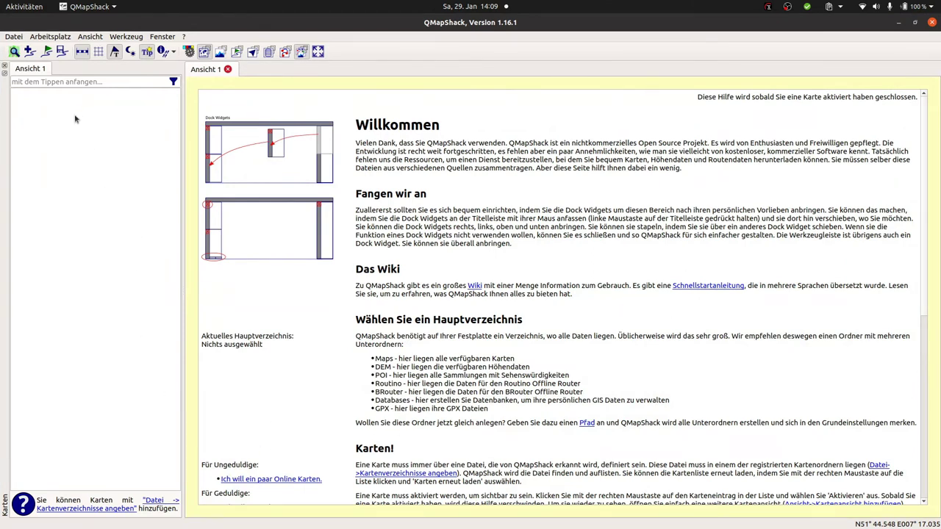
Add the map_Schummerung/garmin folder as a map directory in the map path setup and confirm it
right_click(67, 176)
click(92, 229)
click(585, 254)
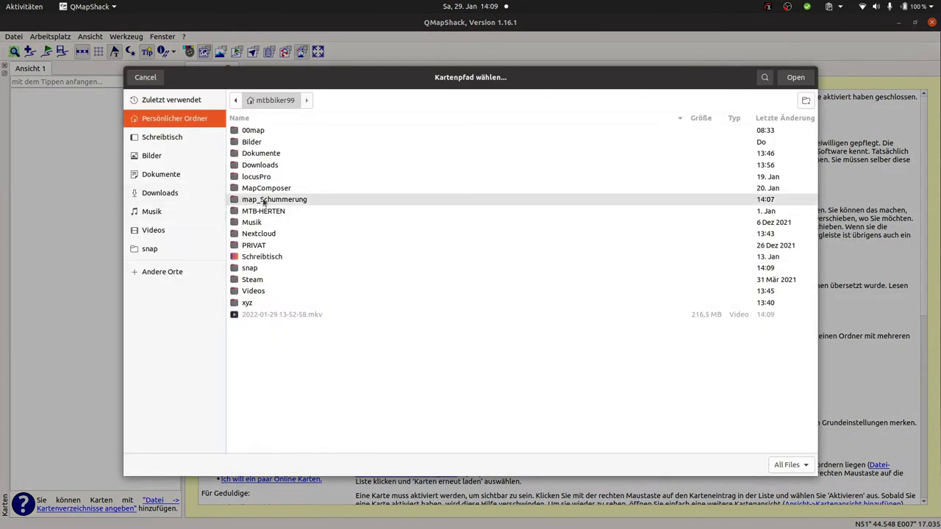
double_click(294, 199)
click(256, 155)
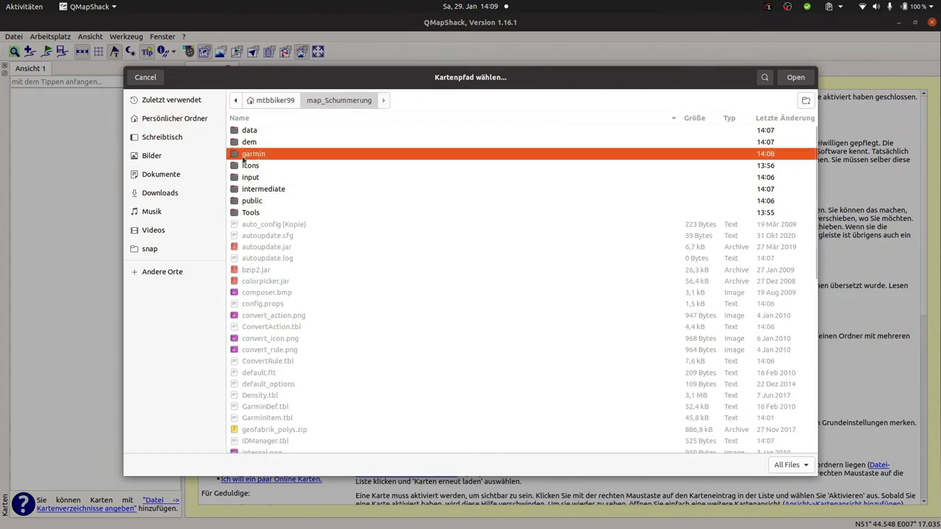
click(793, 77)
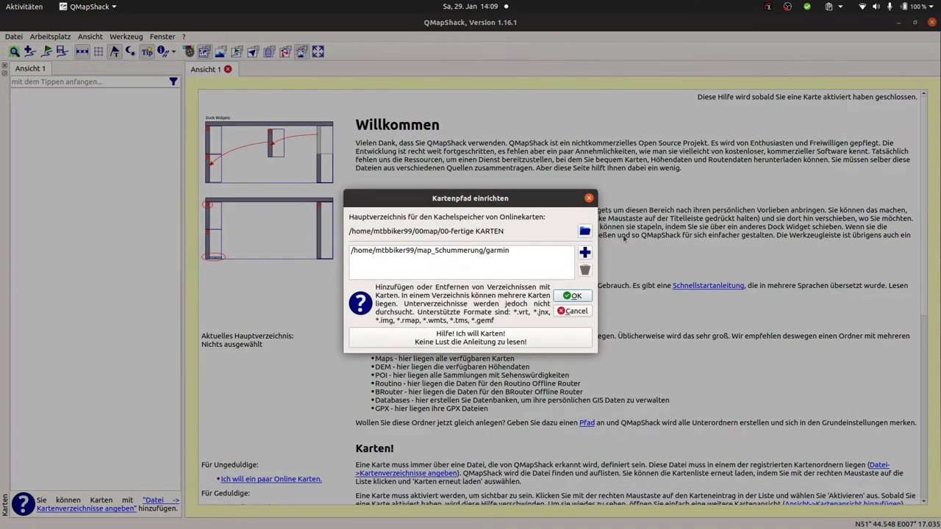
click(581, 297)
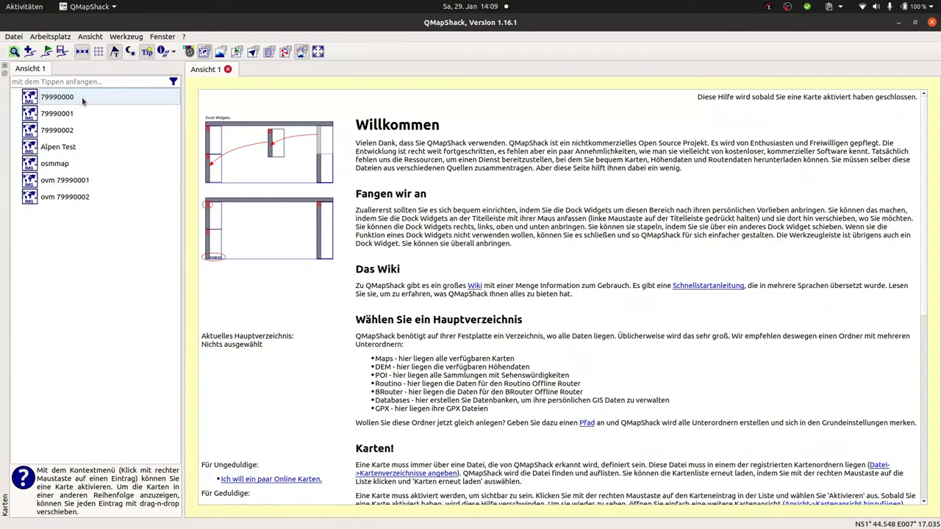
Activate the Alpen Test map and examine its contour lines and terrain around Krottenkopf and Oberau at several zoom levels
click(62, 147)
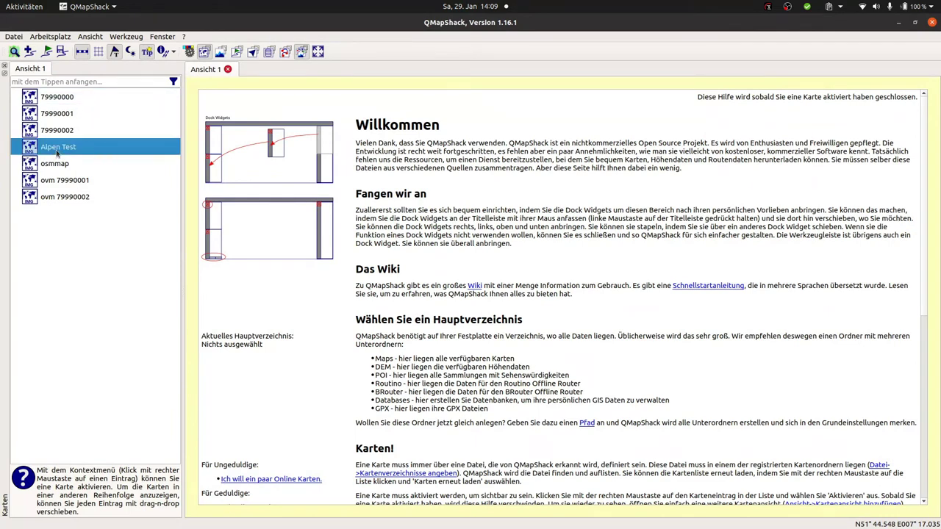
right_click(57, 153)
click(68, 157)
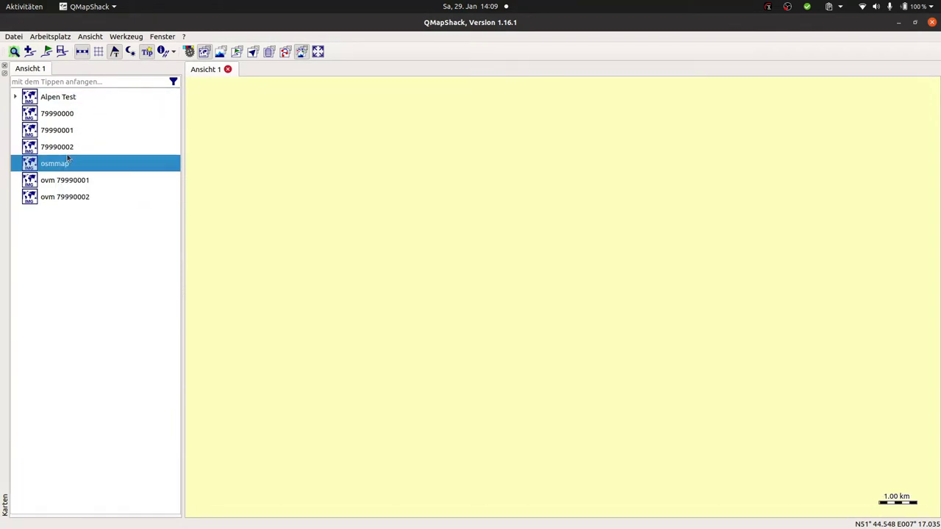
scroll(518, 329, up, 2)
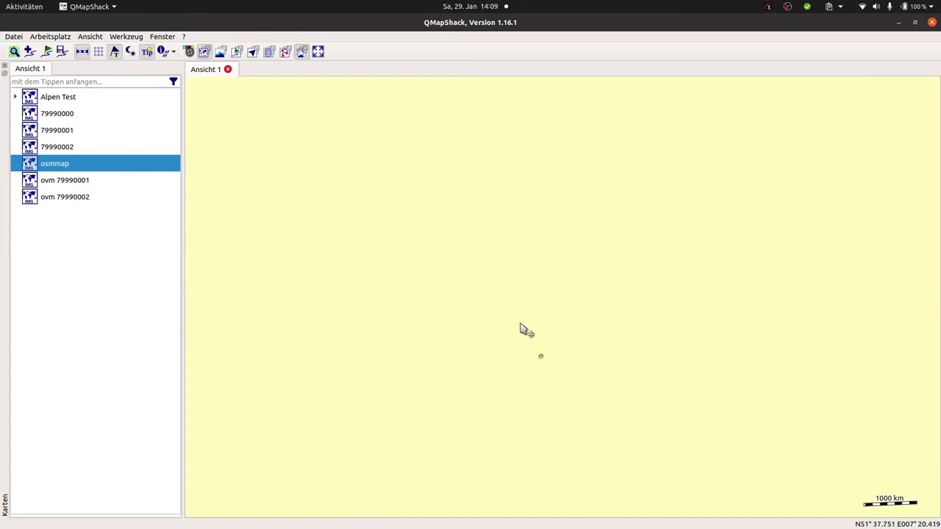
scroll(540, 334, up, 8)
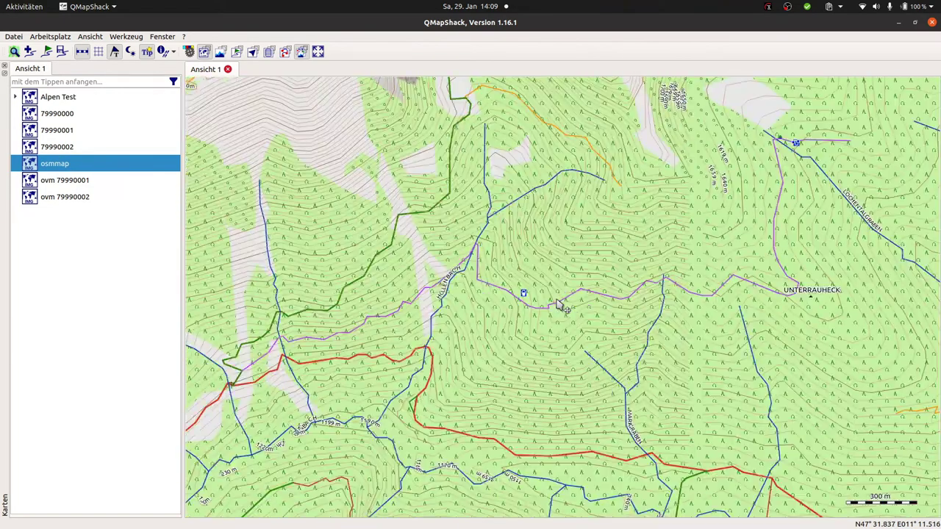
key(Up)
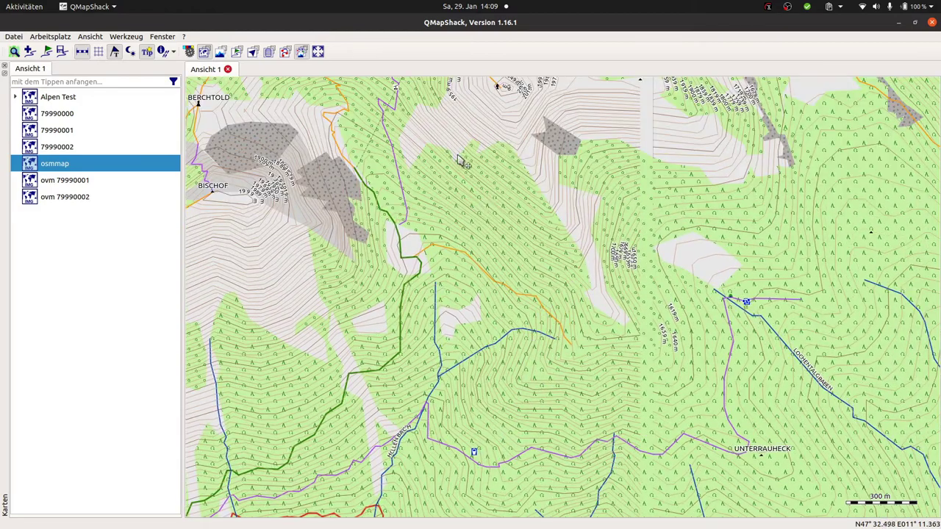
key(Up)
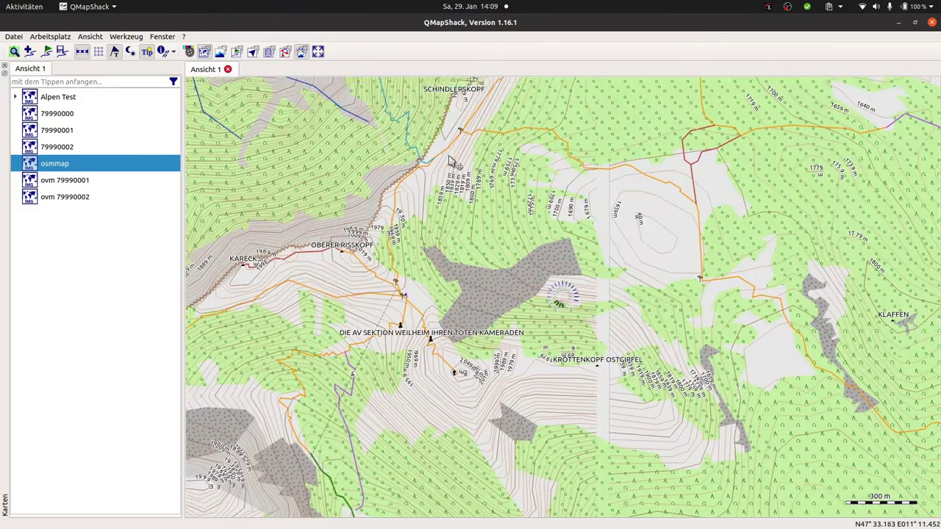
scroll(563, 294, down, 3)
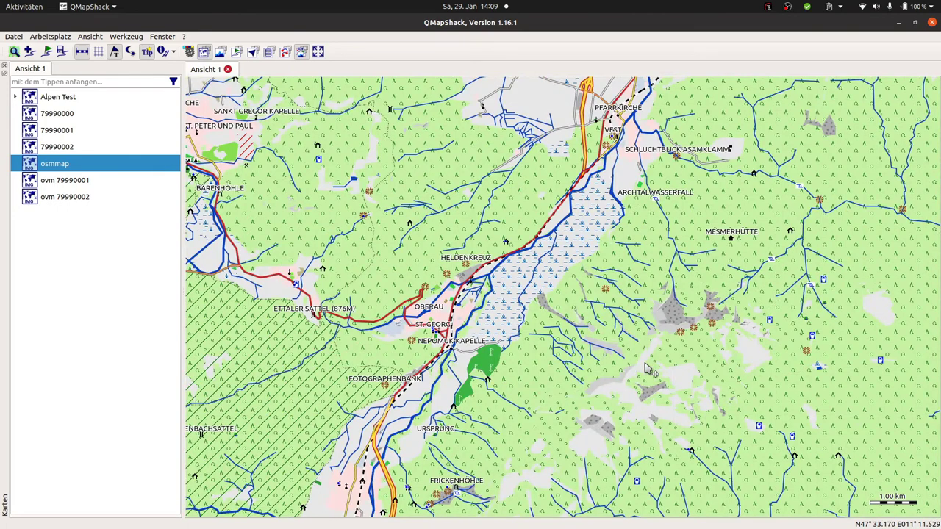
scroll(651, 359, down, 1)
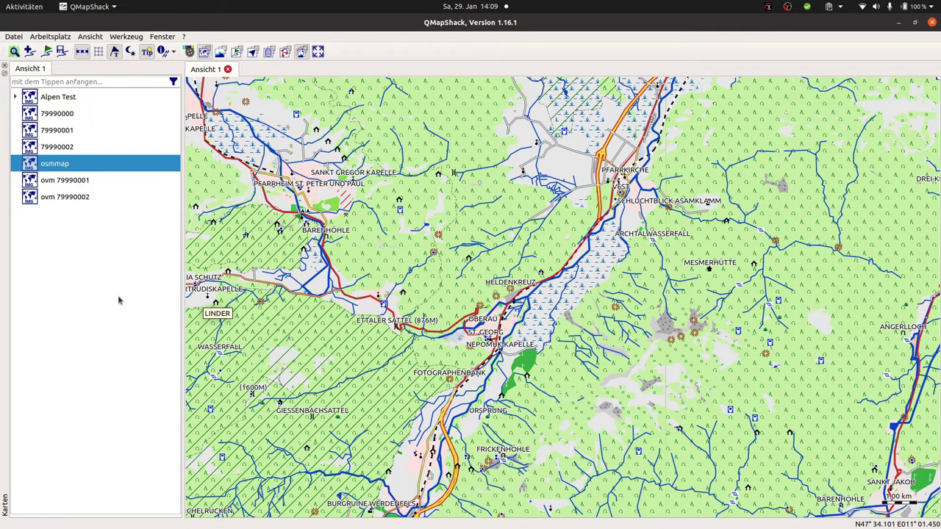
Open the VRT Builder and add all .hgt files from map_Schummerung/dem/vfp, N44E006 through N47E011, as source files
click(125, 37)
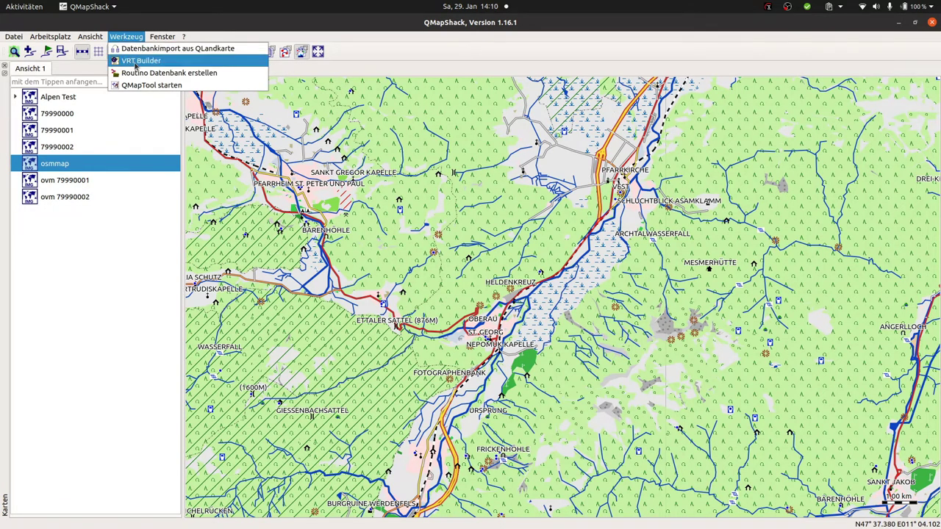
click(135, 63)
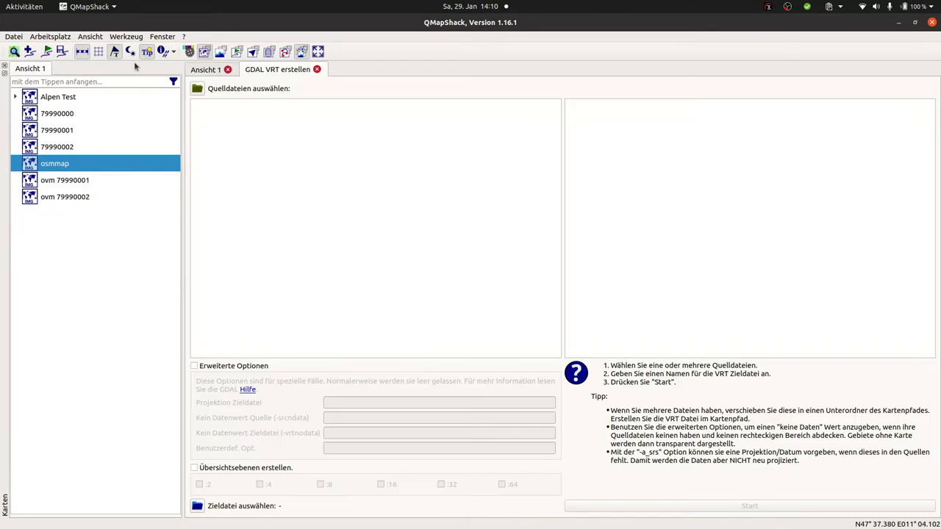
click(197, 88)
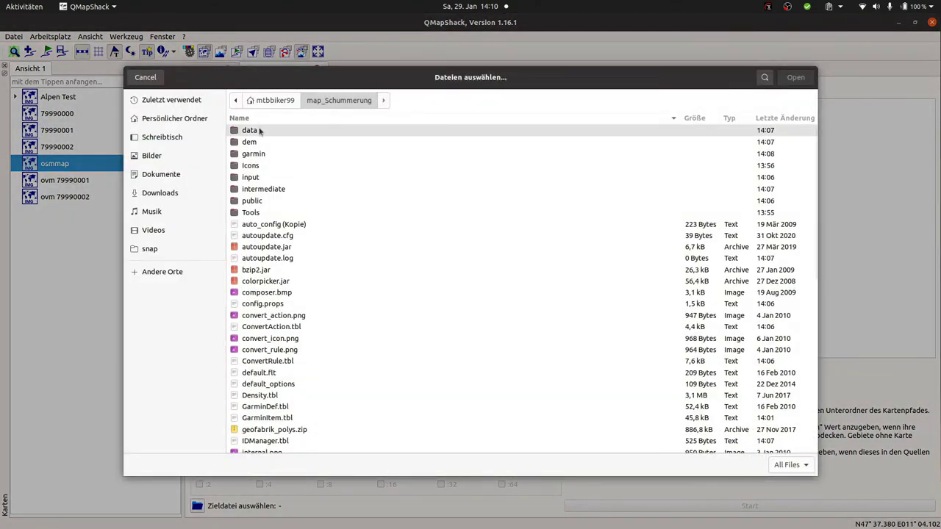
click(242, 145)
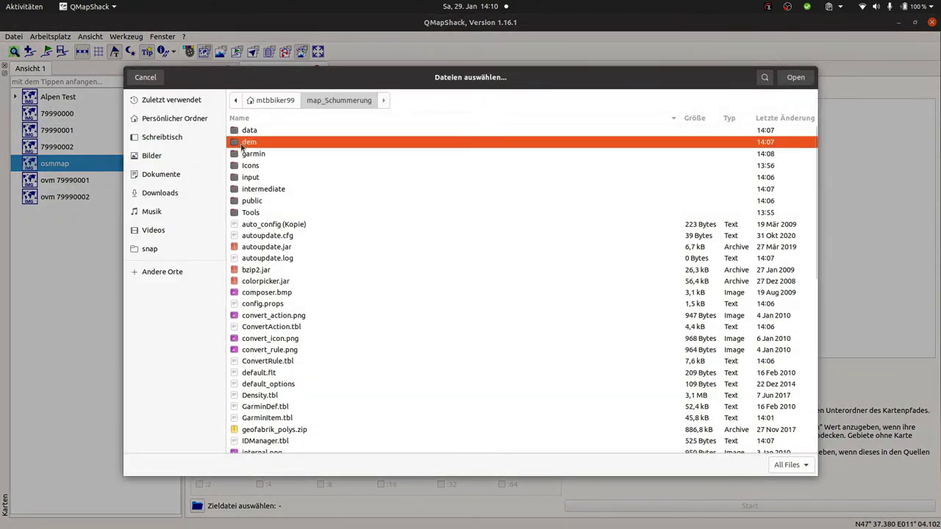
double_click(243, 144)
double_click(246, 131)
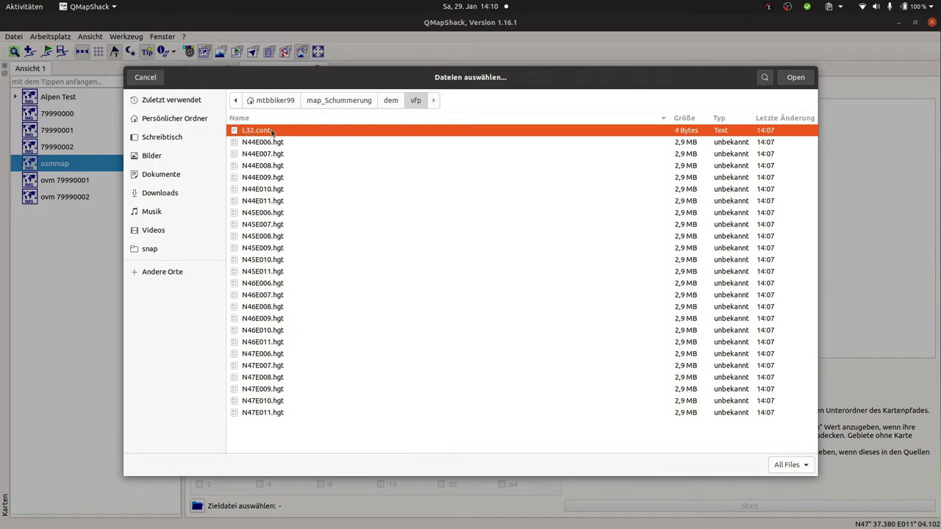
click(353, 142)
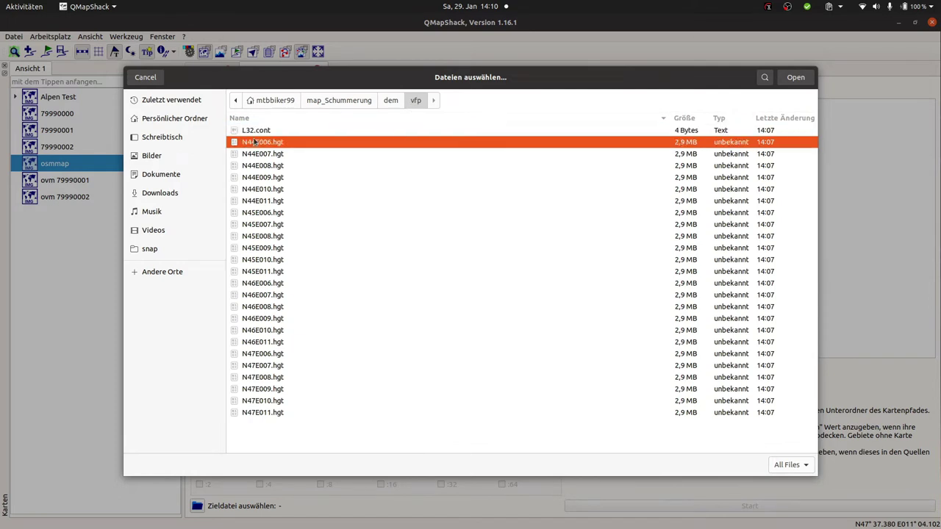
shift+click(262, 412)
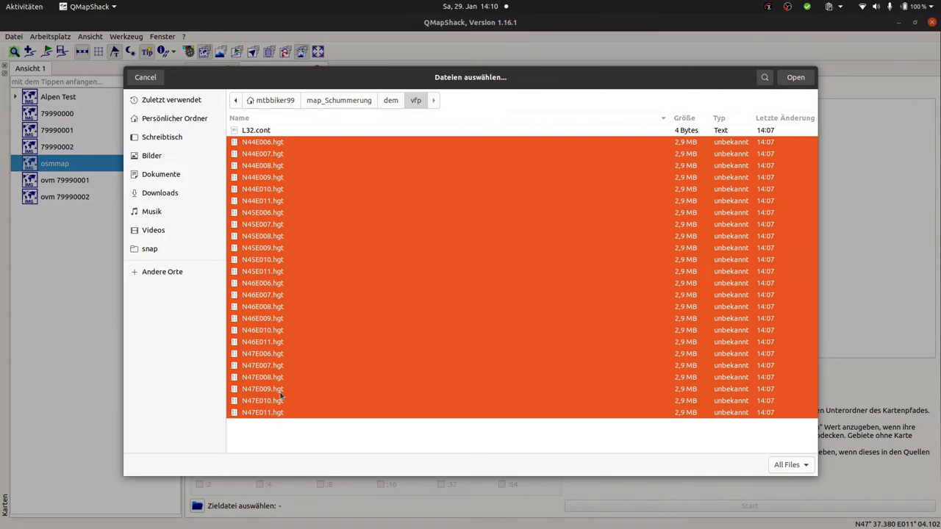
click(795, 77)
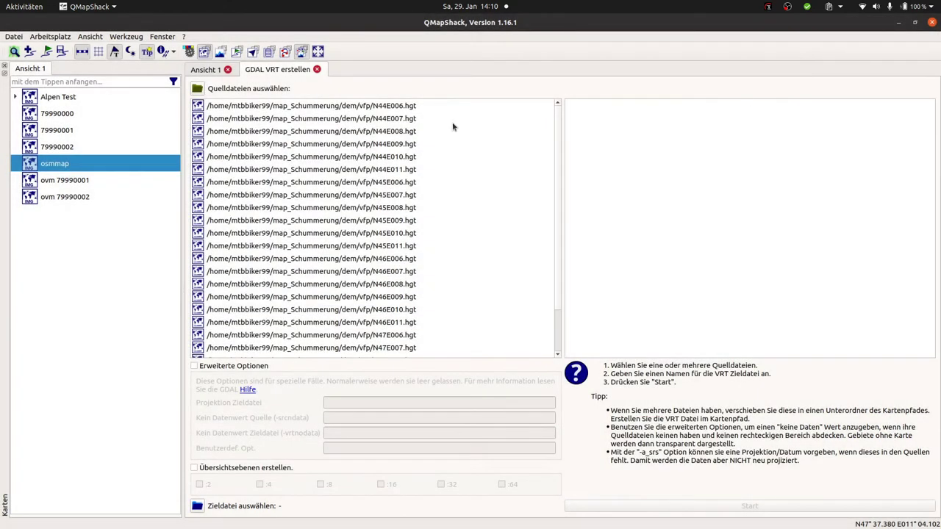
Create a Schummerung folder inside map_Schummerung and set Schummerung_alpen in it as the VRT target file
click(197, 506)
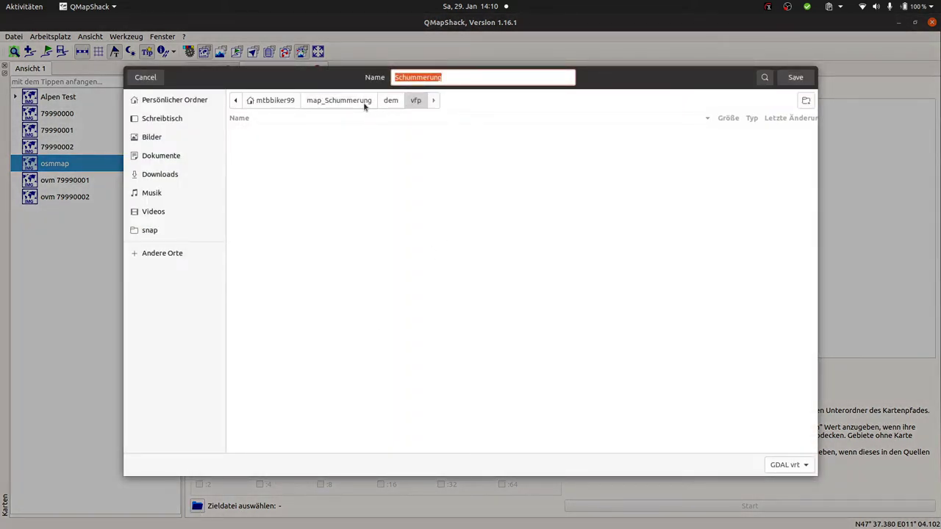
click(335, 101)
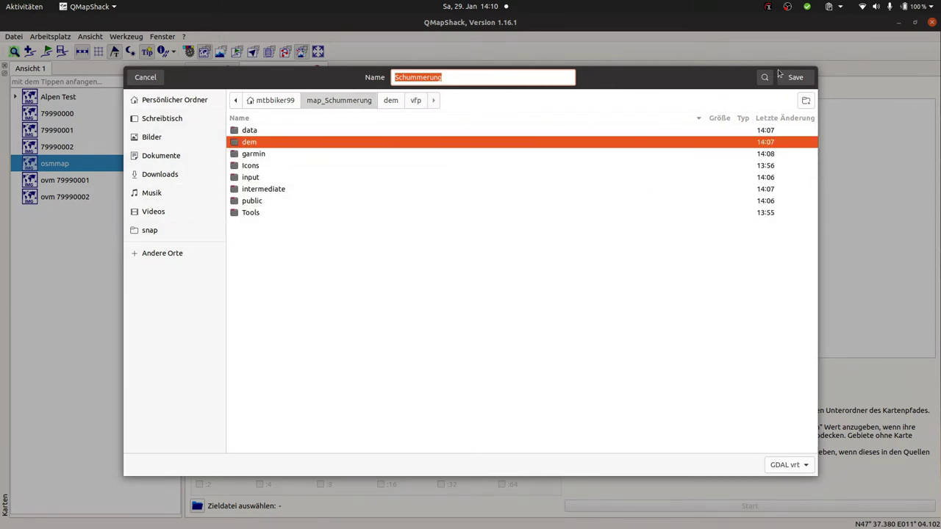
click(804, 100)
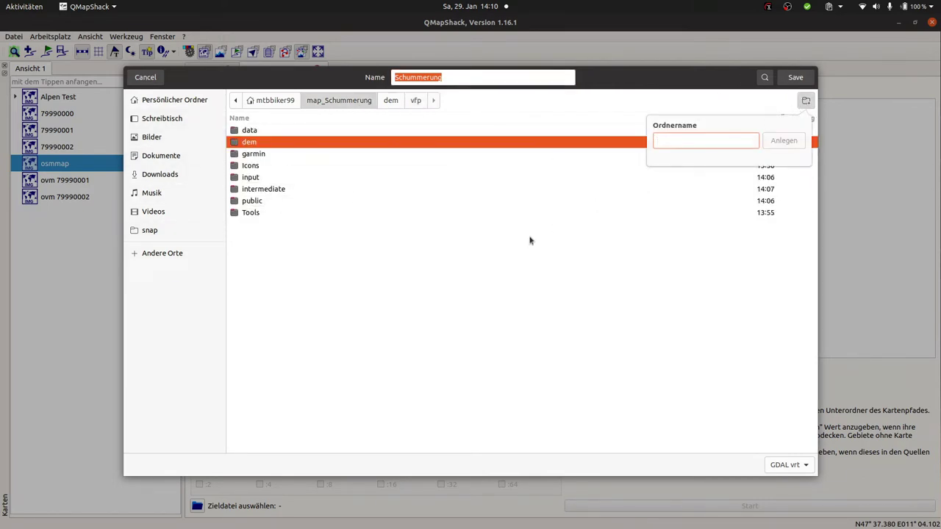
text(Schummerung)
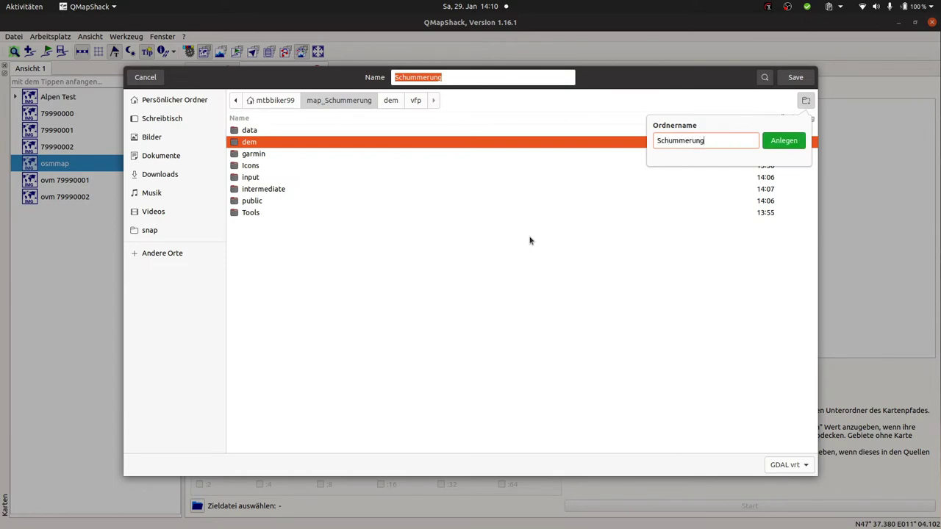
key(Return)
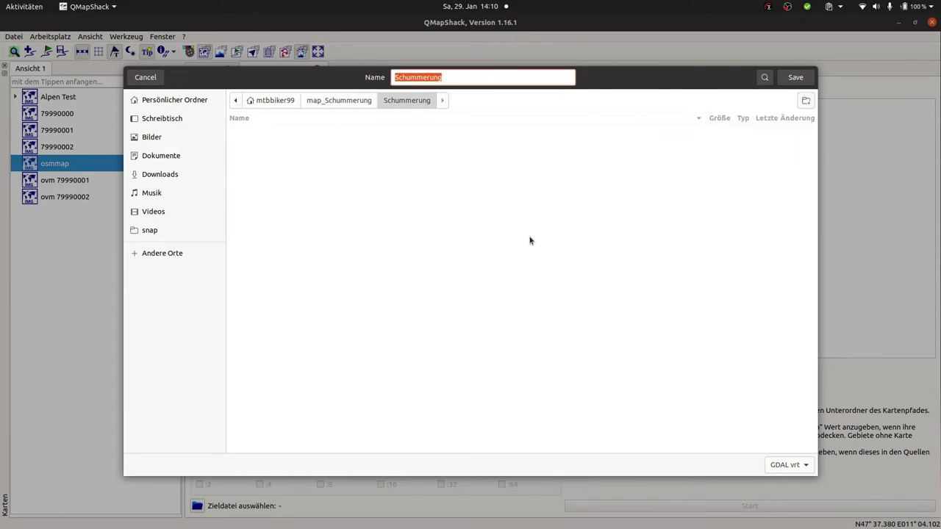
click(446, 80)
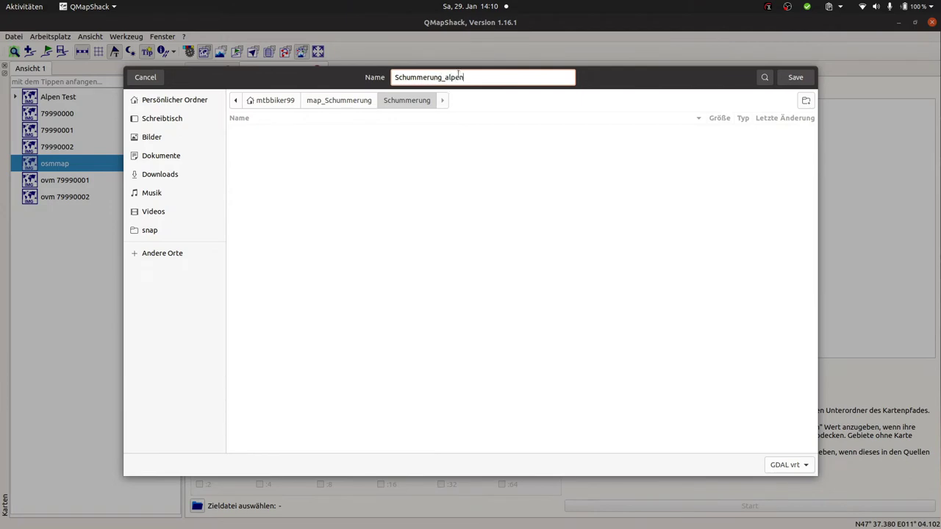
click(800, 78)
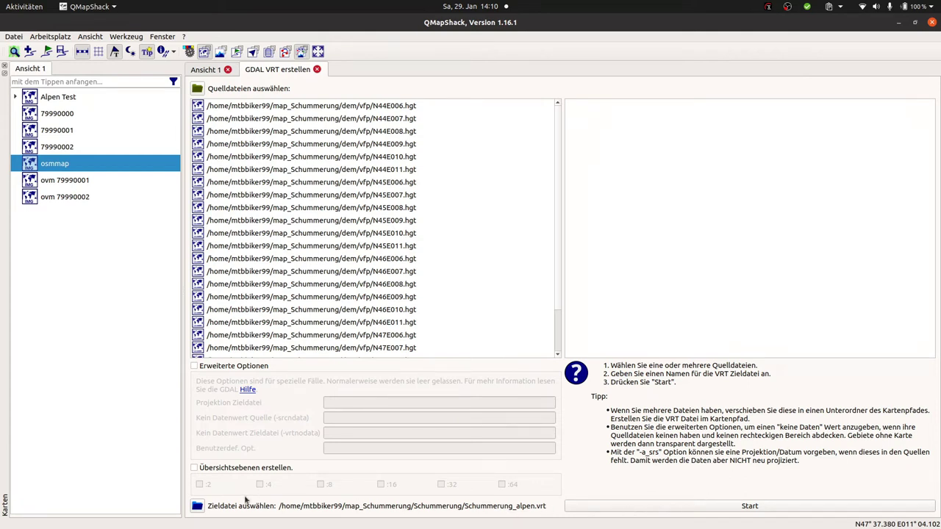
Build the VRT from the selected elevation files and close the VRT Builder
click(618, 508)
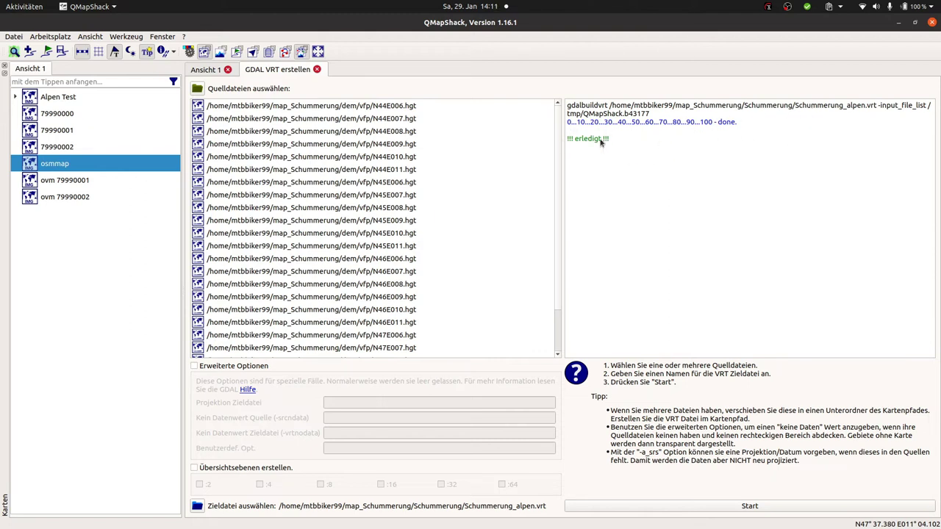
drag(627, 145, 537, 174)
click(317, 70)
Display the digital elevation model (DEM) window alongside the map list
click(164, 38)
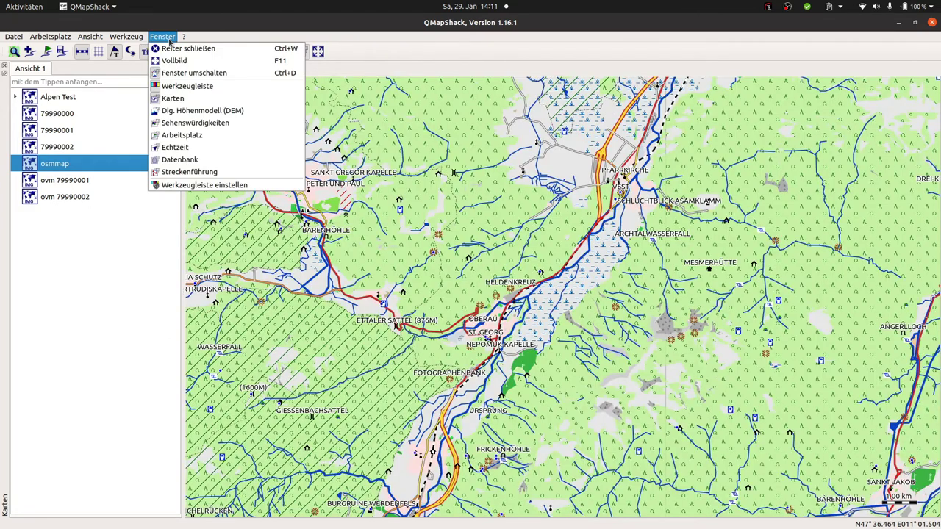
click(122, 233)
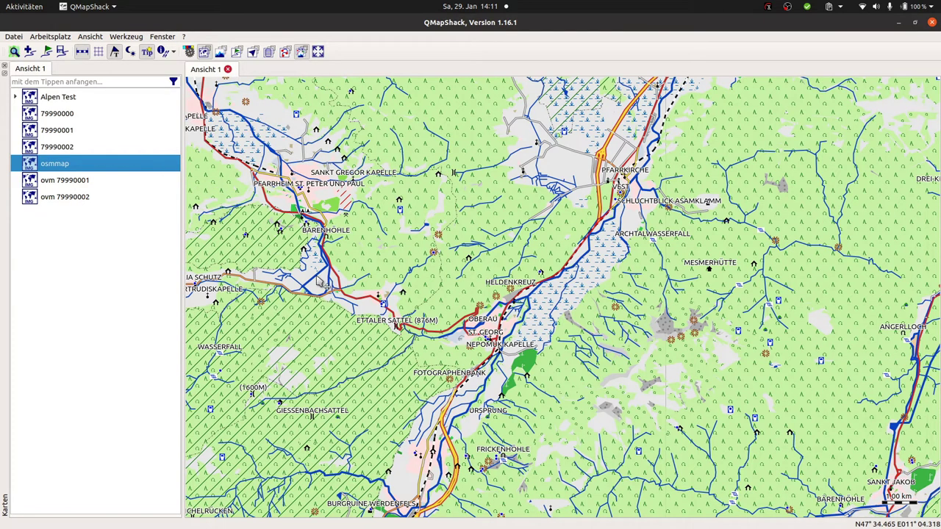
click(169, 39)
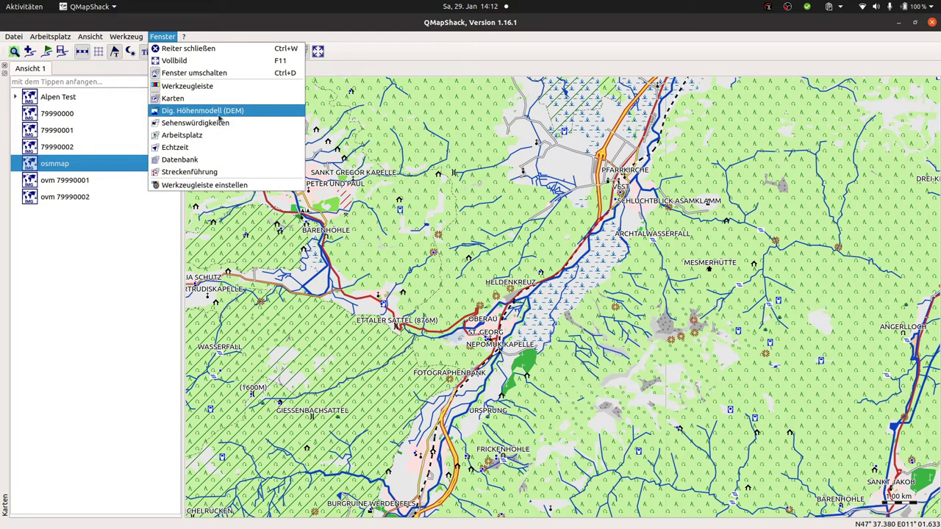
click(234, 112)
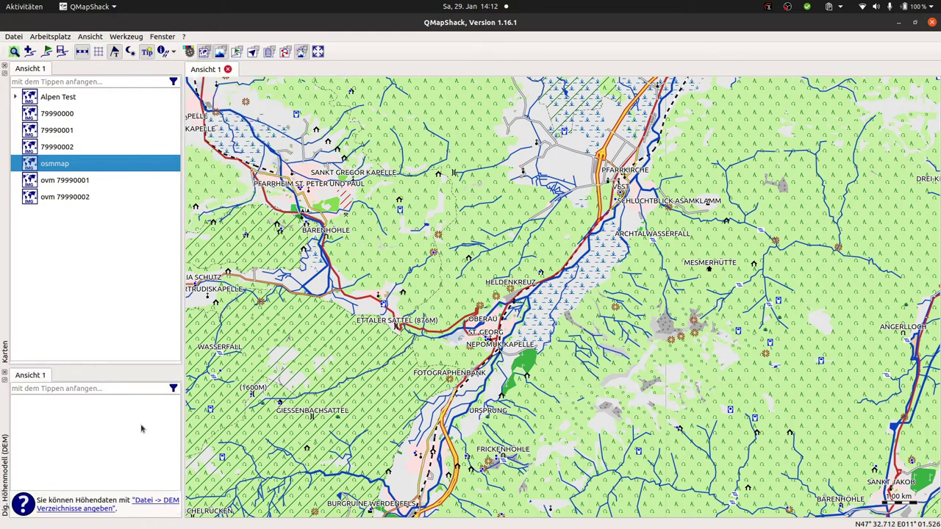
Add the map_Schummerung/Schummerung folder as a DEM directory in the DEM path setup and confirm it
right_click(80, 418)
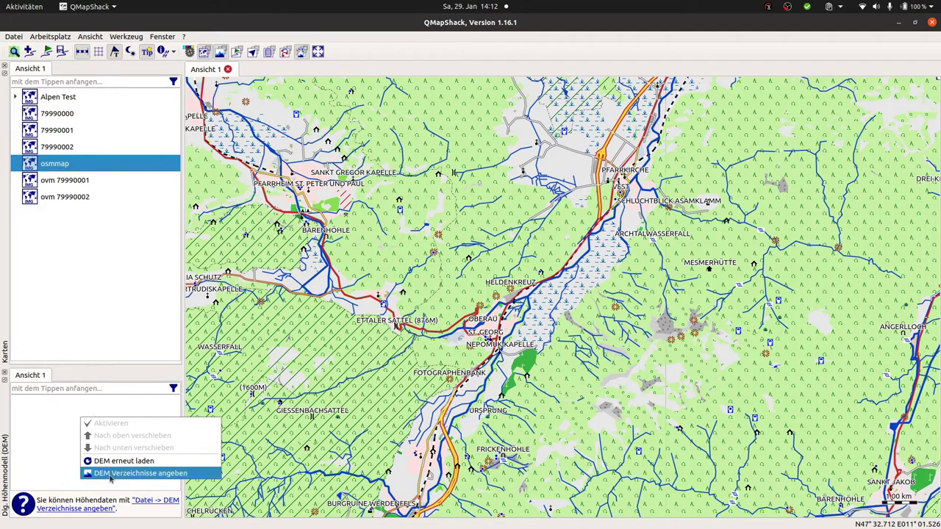
click(142, 473)
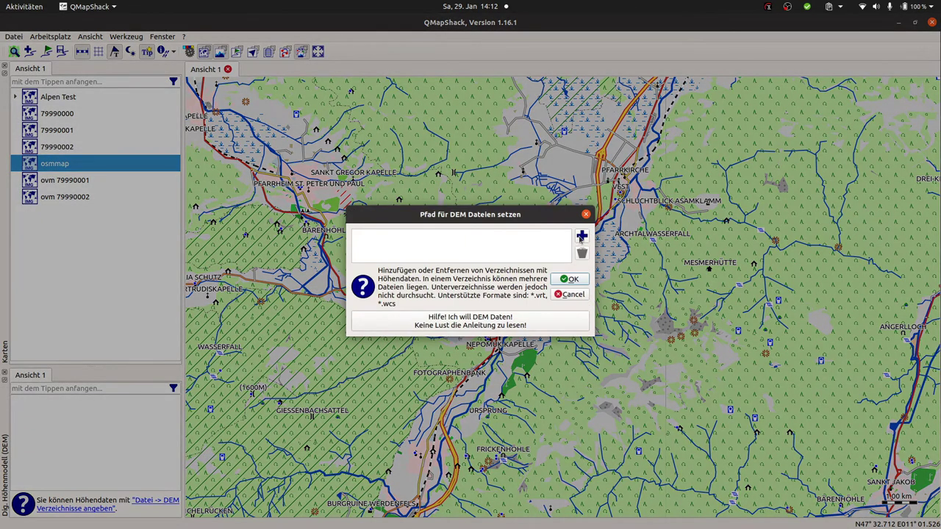
click(580, 236)
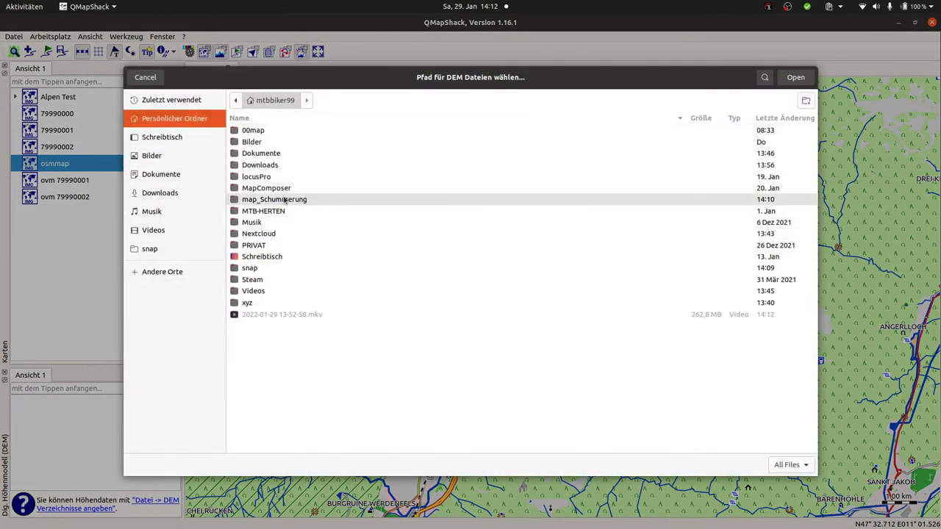
double_click(257, 201)
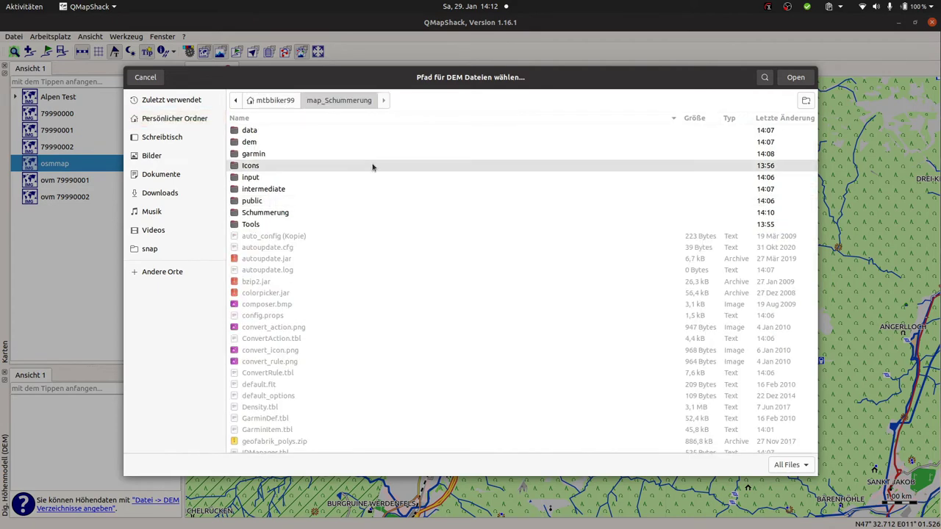
click(262, 214)
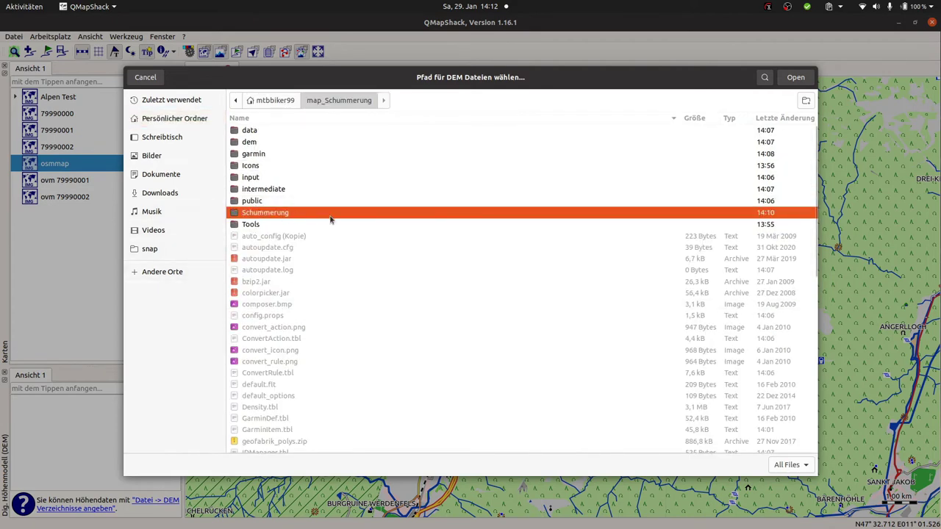
click(796, 78)
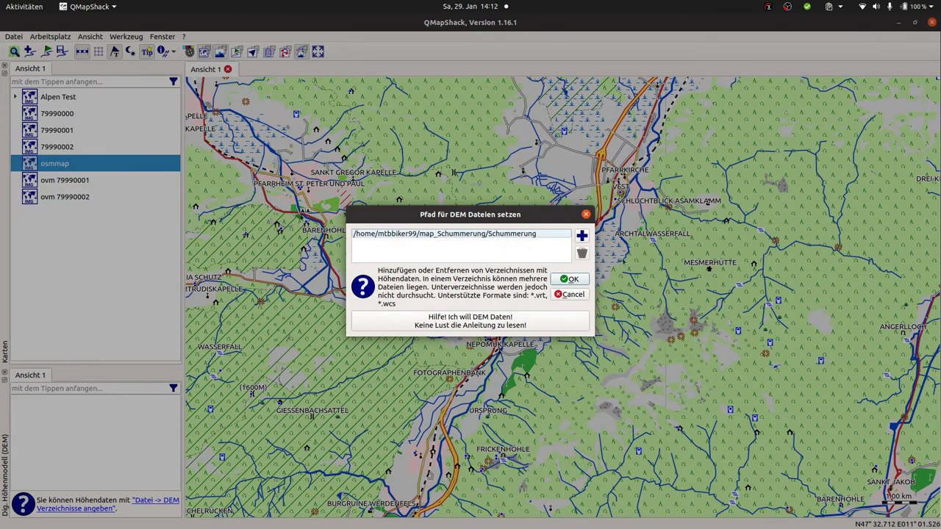
click(570, 280)
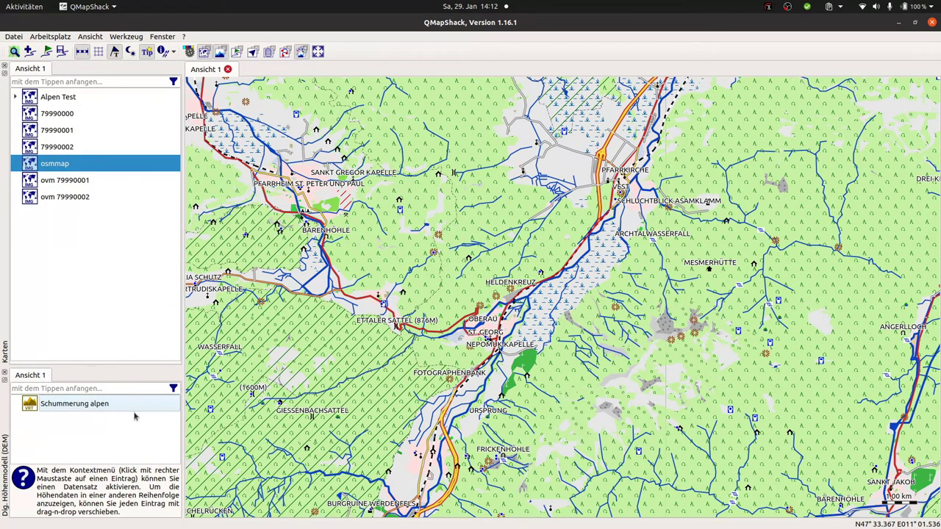
Activate the Schummerung alpen elevation data and enable its hill shading (Schummerung) option
right_click(32, 412)
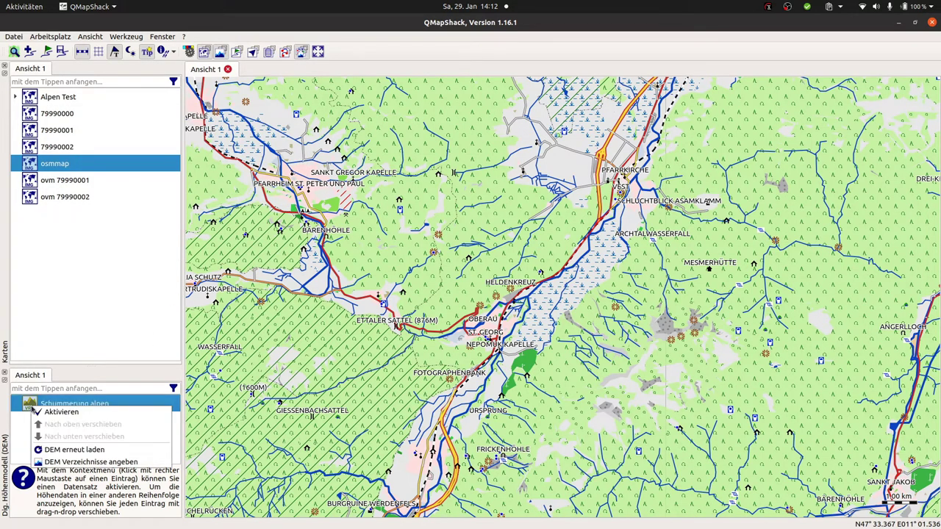
click(47, 412)
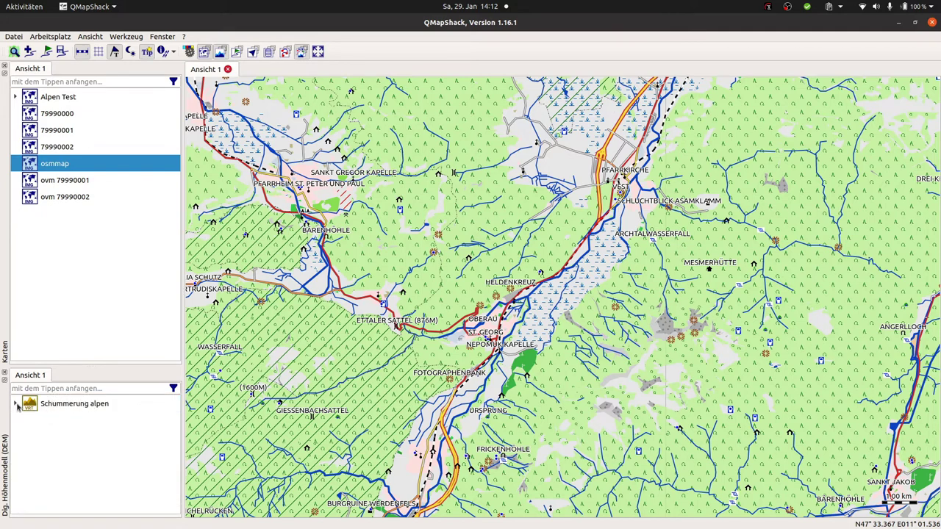
click(15, 404)
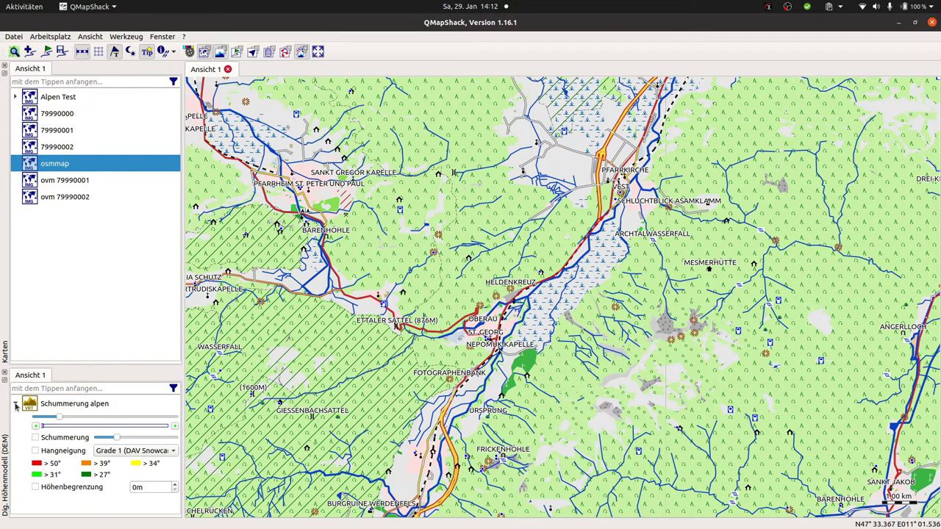
click(36, 438)
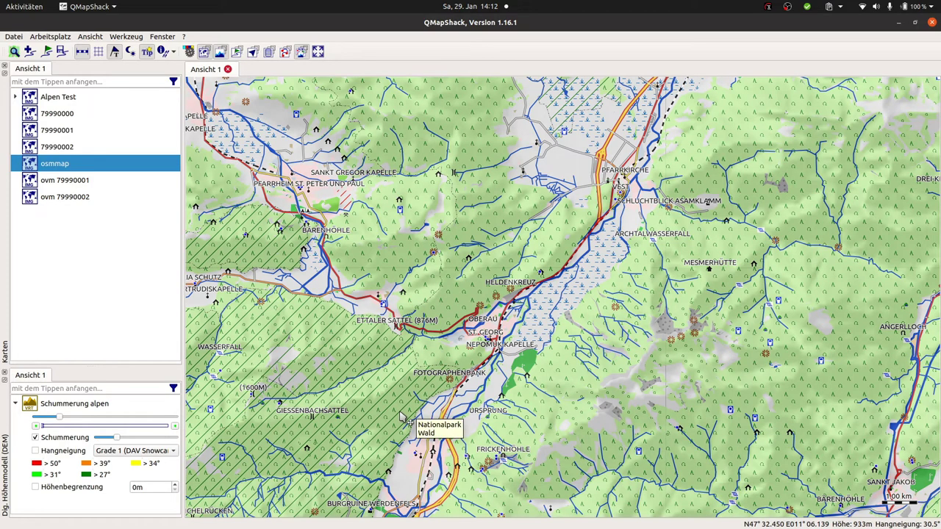
Inspect the shaded relief around Oberau, Garmisch-Partenkirchen and Walchensee, and reduce the hill shading intensity to about its minimum
scroll(618, 418, up, 5)
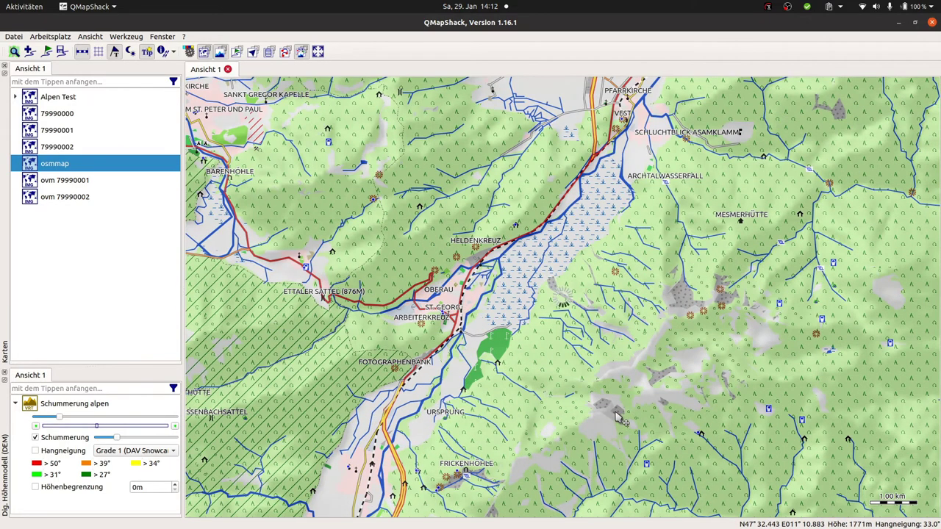
scroll(618, 417, down, 1)
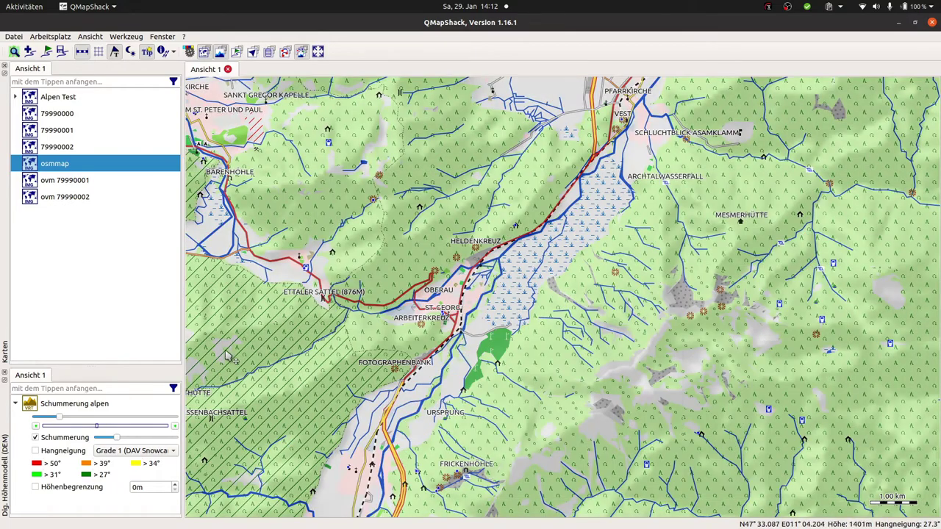
scroll(645, 416, down, 2)
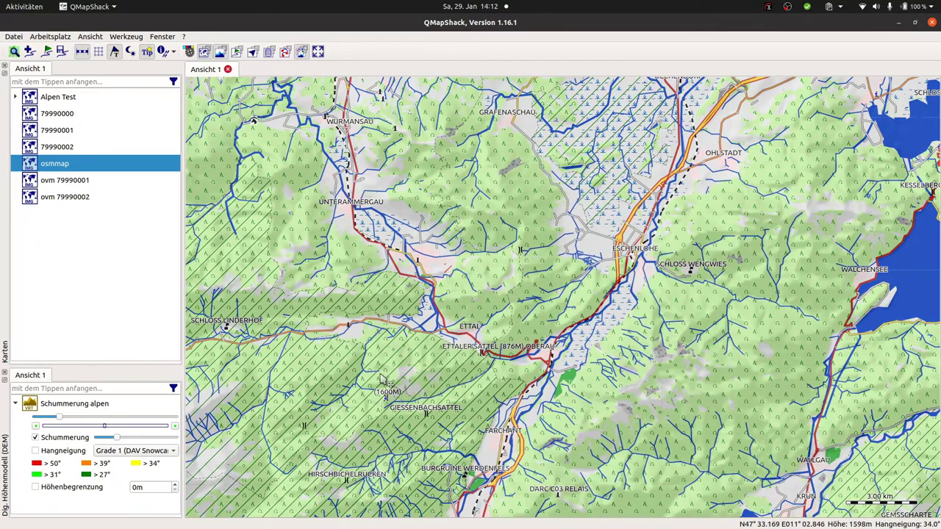
drag(379, 377, 533, 301)
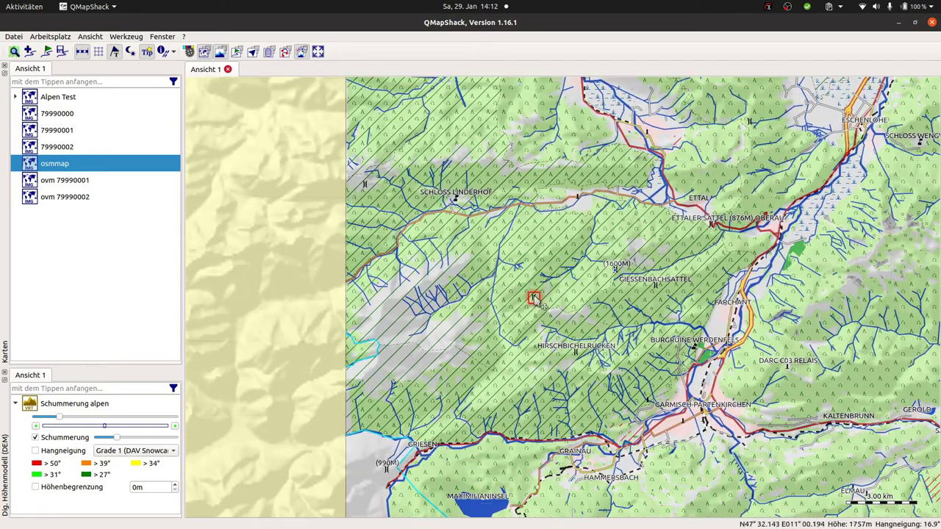
drag(742, 332, 621, 391)
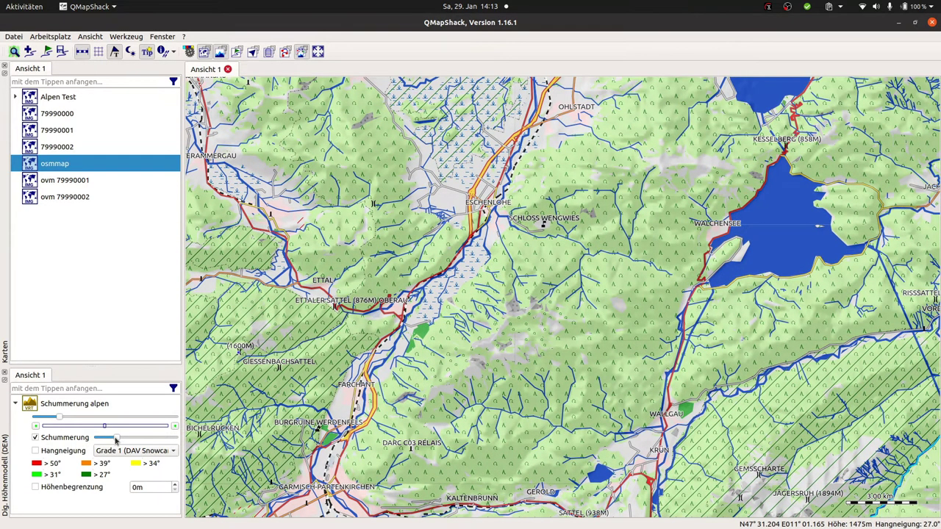
mouse_move(115, 439)
mouse_down()
mouse_move(179, 441)
mouse_move(99, 442)
mouse_up()
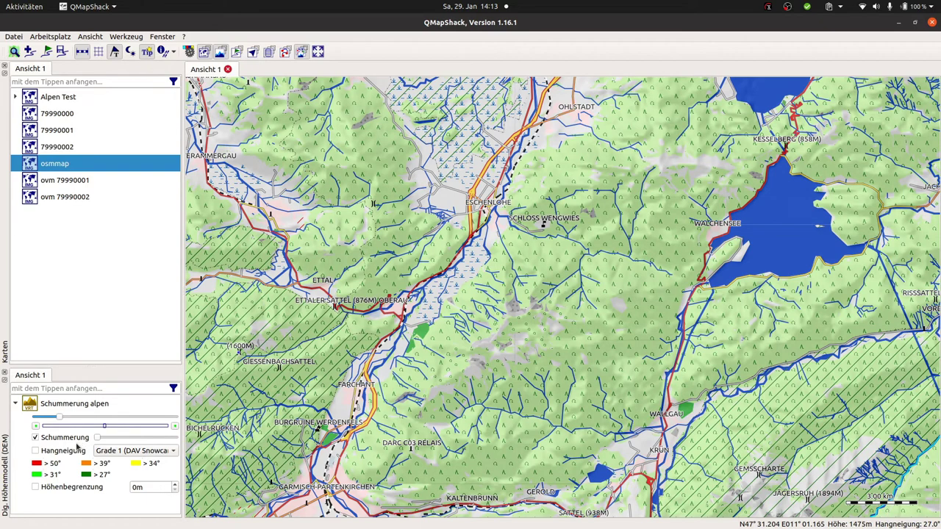